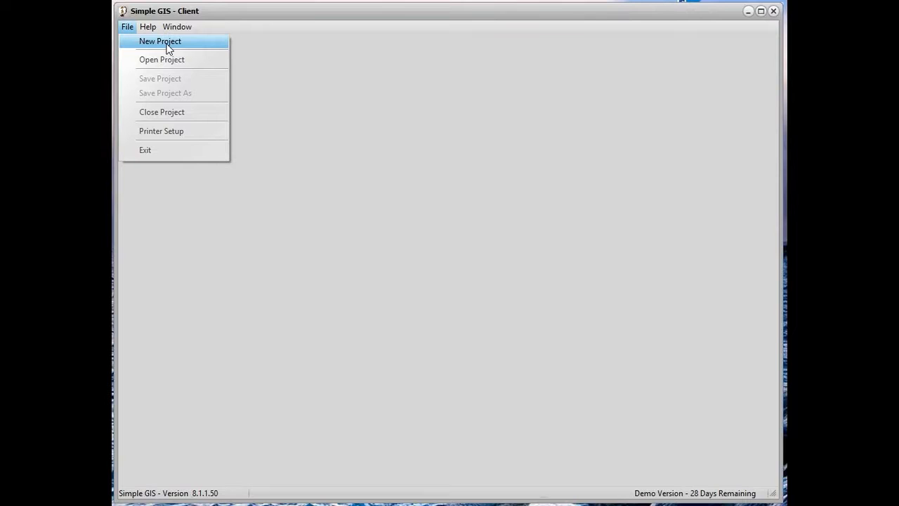
Create a new project and look through its Tables, Maps, Modules, Menus and PlugIns sections, ending on the MapData Views section
click(167, 46)
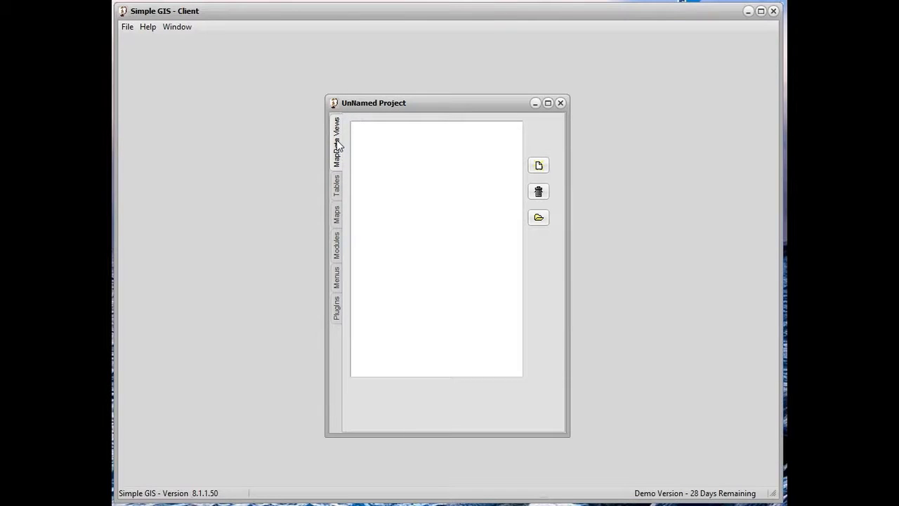
click(338, 184)
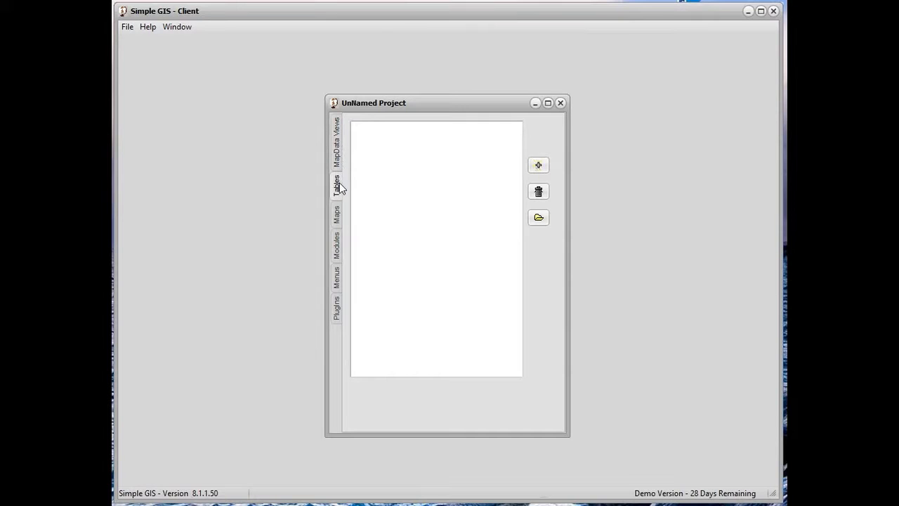
click(337, 215)
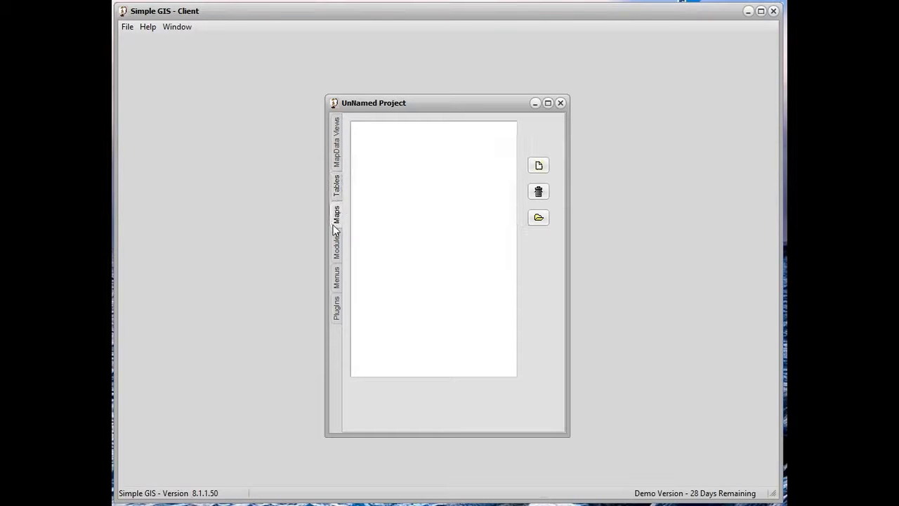
click(337, 239)
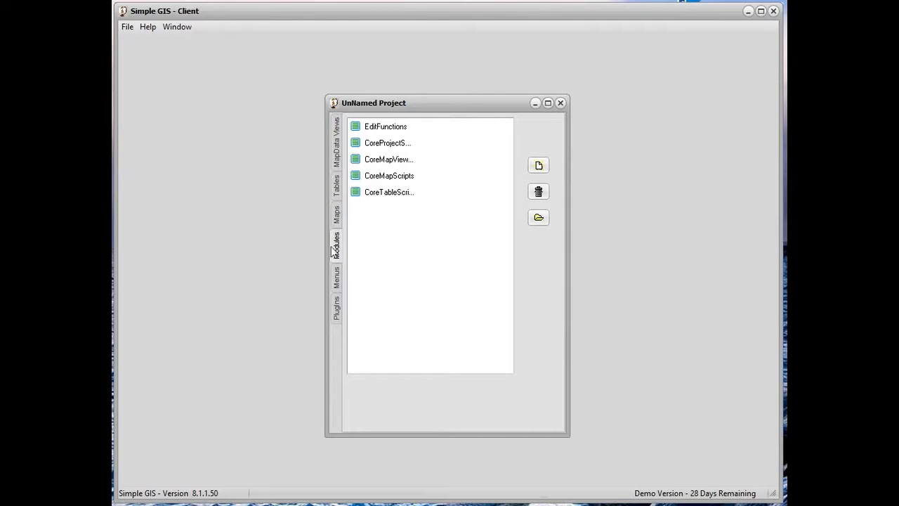
click(336, 279)
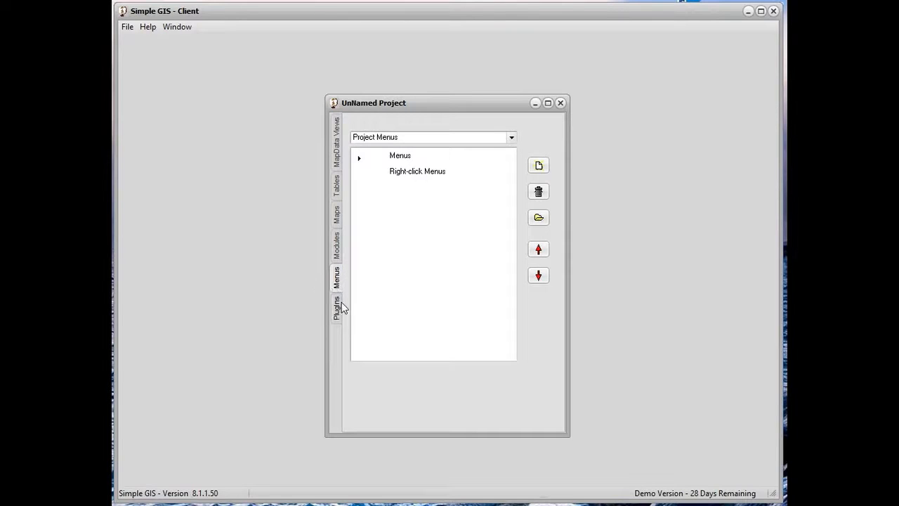
click(335, 311)
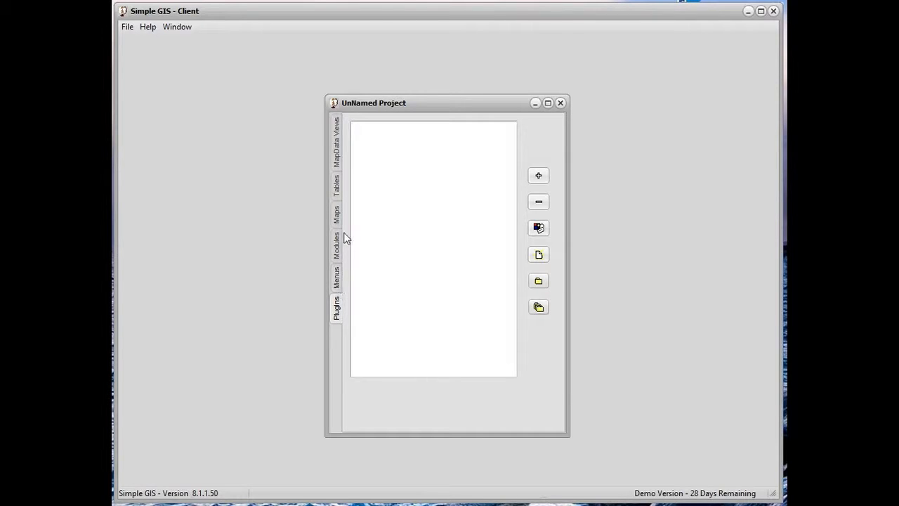
click(337, 138)
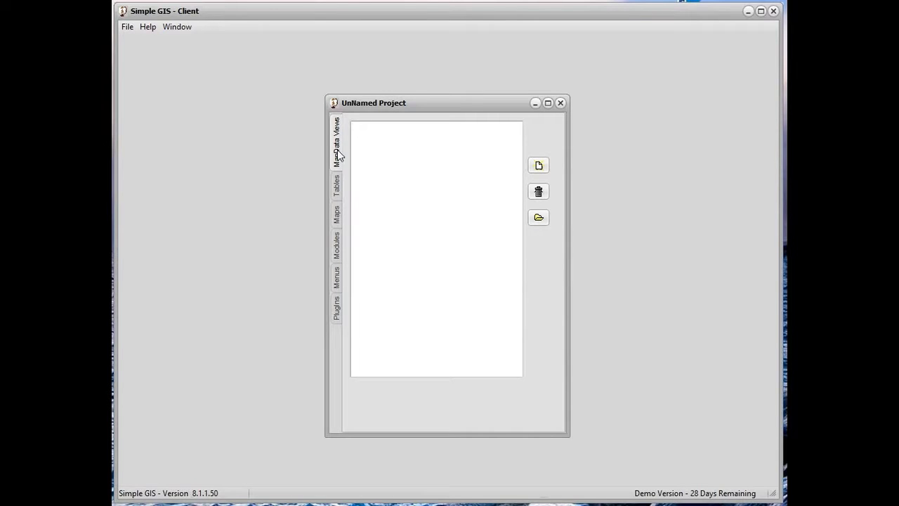
Create a map data view in the project and rename it MyFirstMapDataViewDocument
click(539, 167)
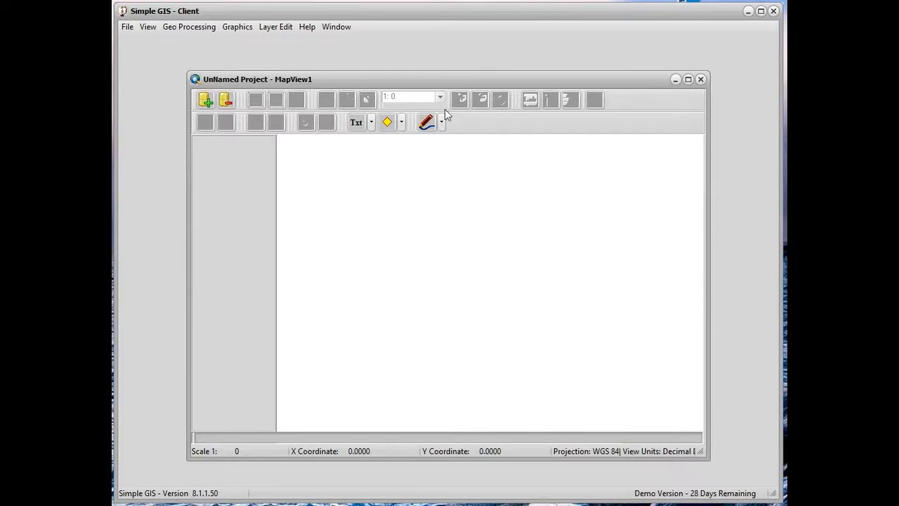
click(700, 80)
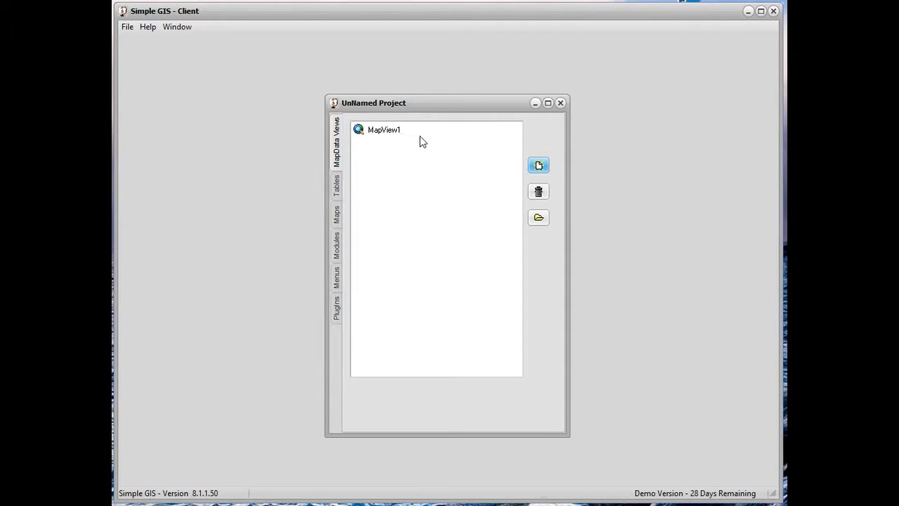
click(393, 134)
click(379, 135)
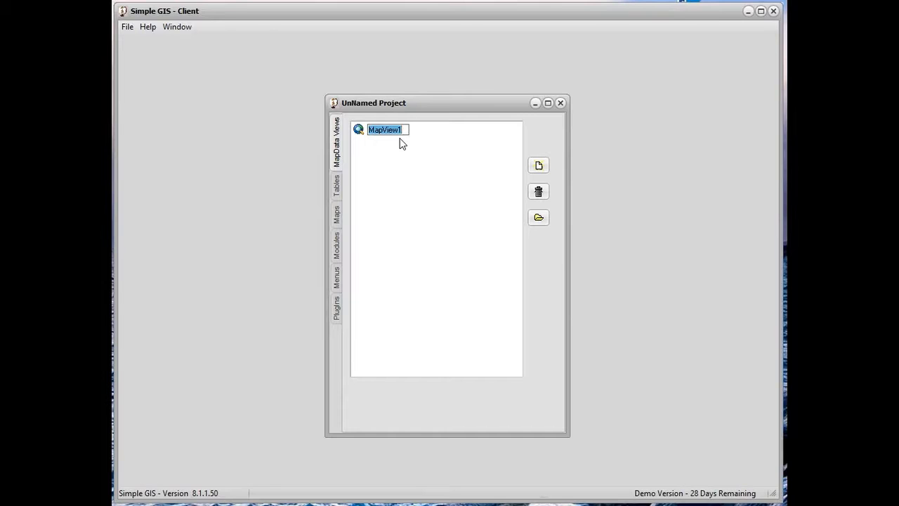
text(Test M)
text( View)
text(Sample)
text(Document)
key(Return)
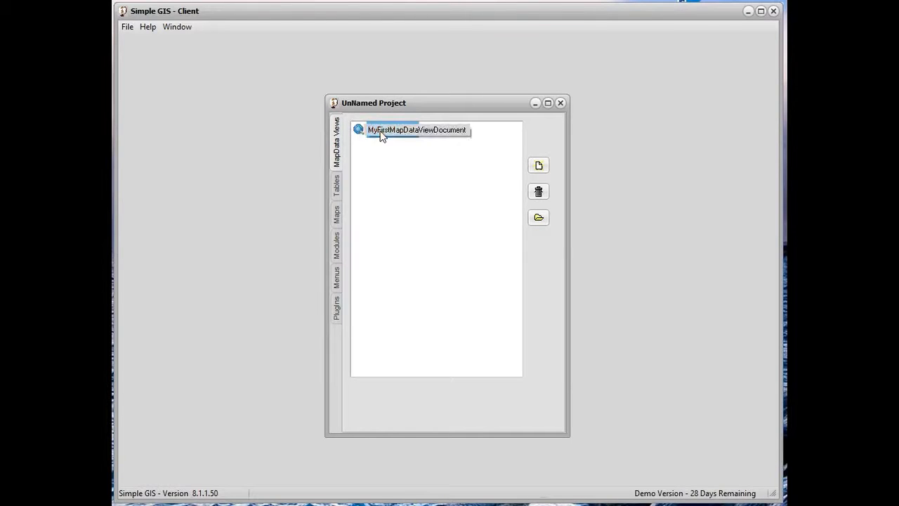
Open the MyFirstMapDataViewDocument view and maximize its window
click(539, 220)
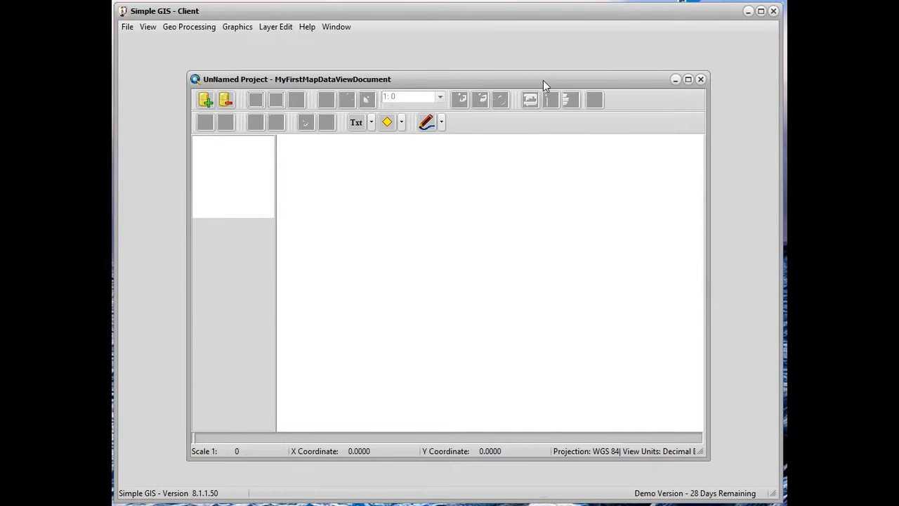
click(689, 80)
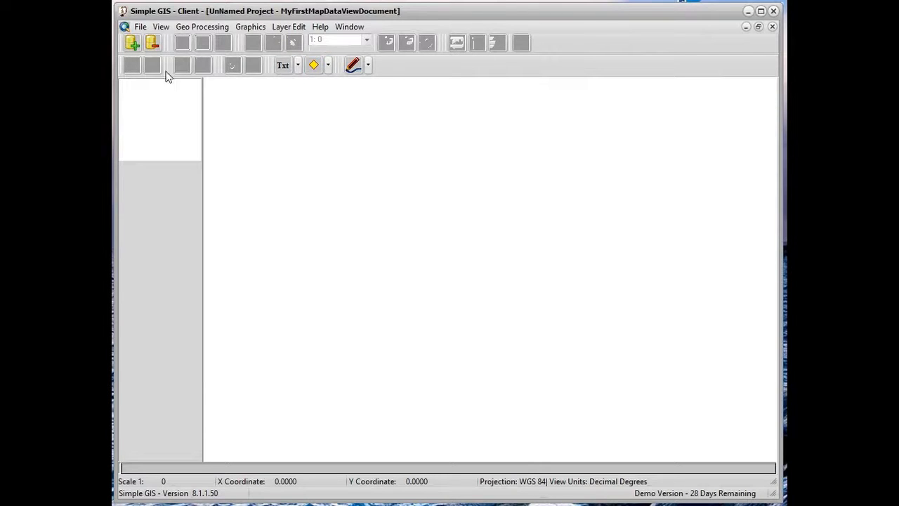
click(314, 64)
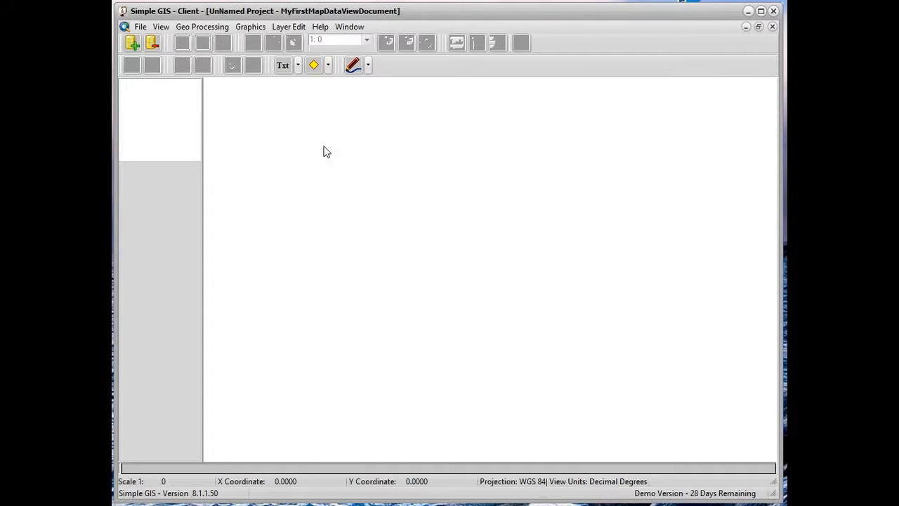
Add the shapefile tl_2015_us_state.shp from C:\OpenStreets to the view, with the file type set to Layers (*.shp,*.dxf,*.gly)
click(133, 45)
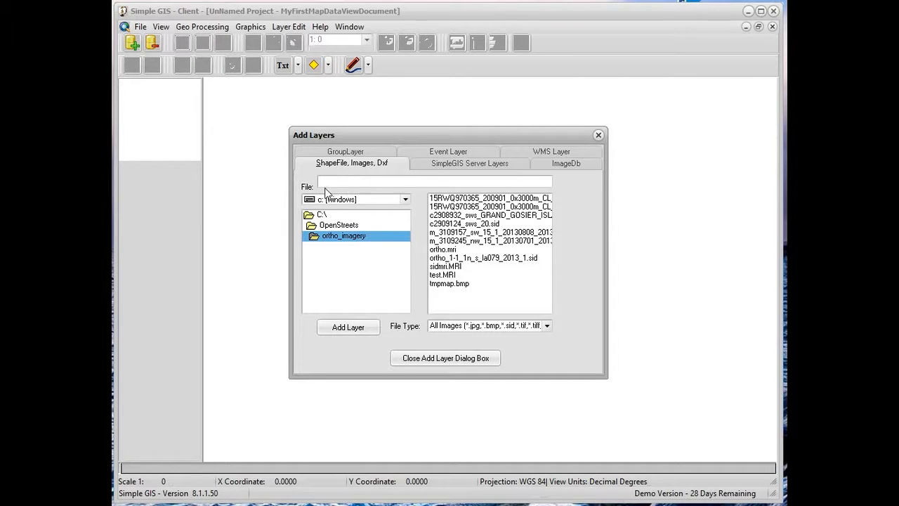
click(404, 201)
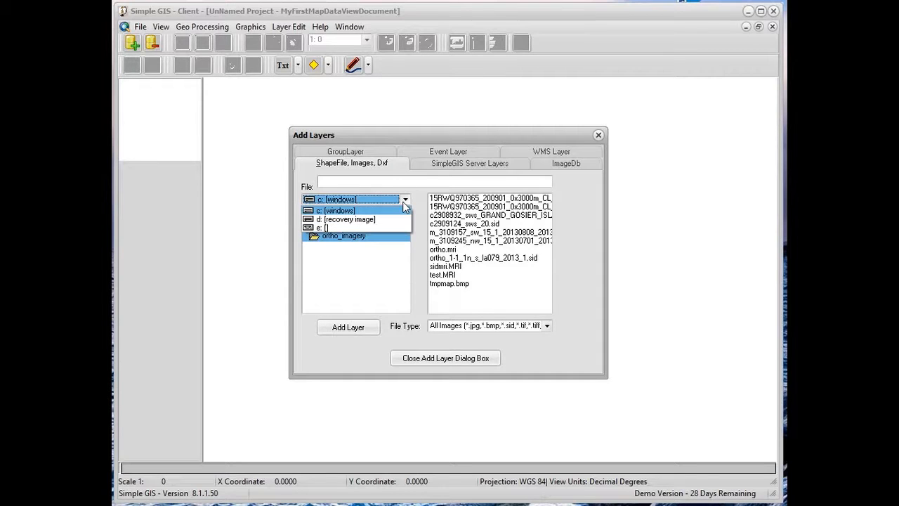
click(339, 212)
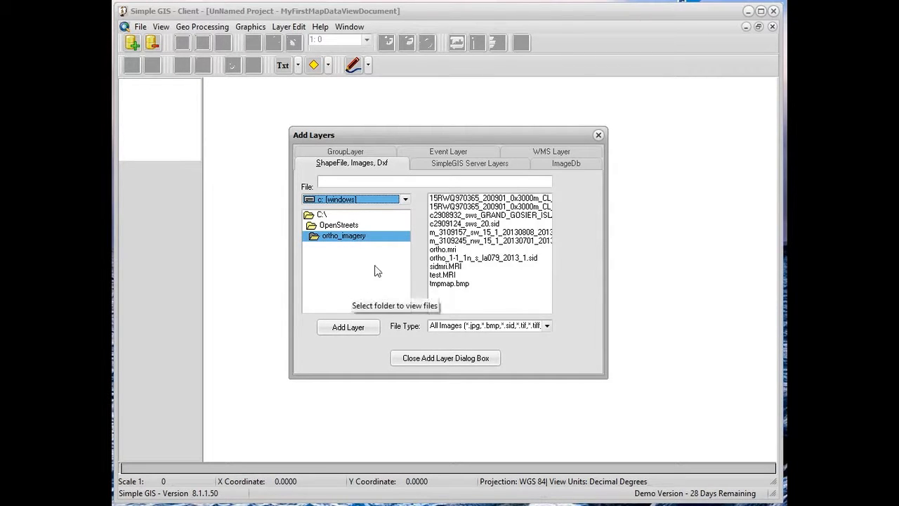
click(343, 226)
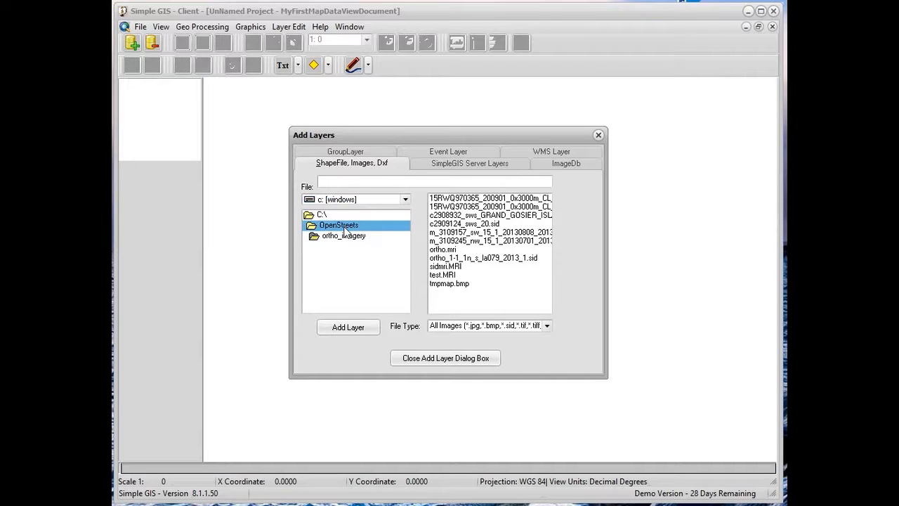
double_click(344, 229)
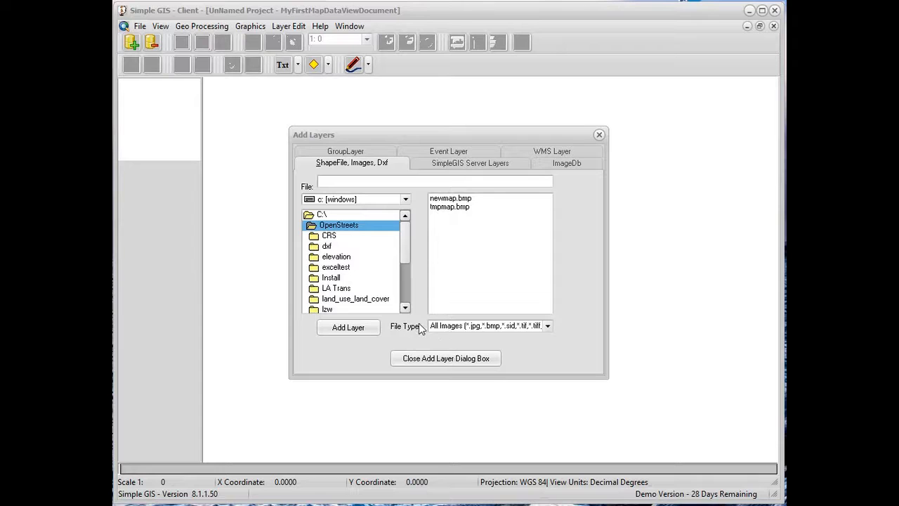
click(549, 330)
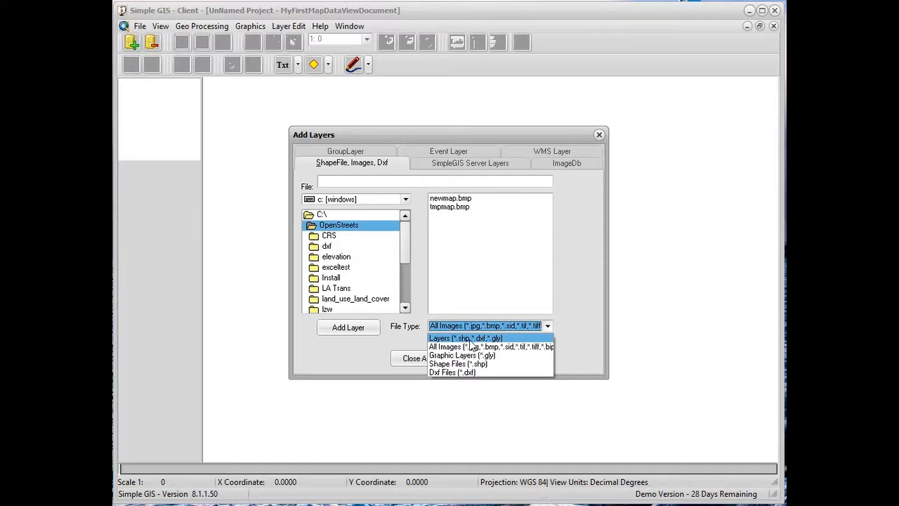
click(493, 337)
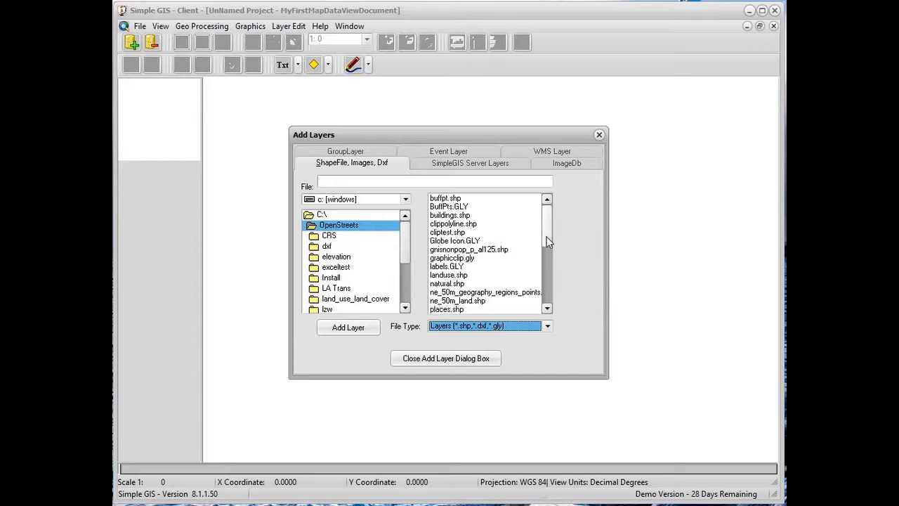
drag(547, 236, 550, 298)
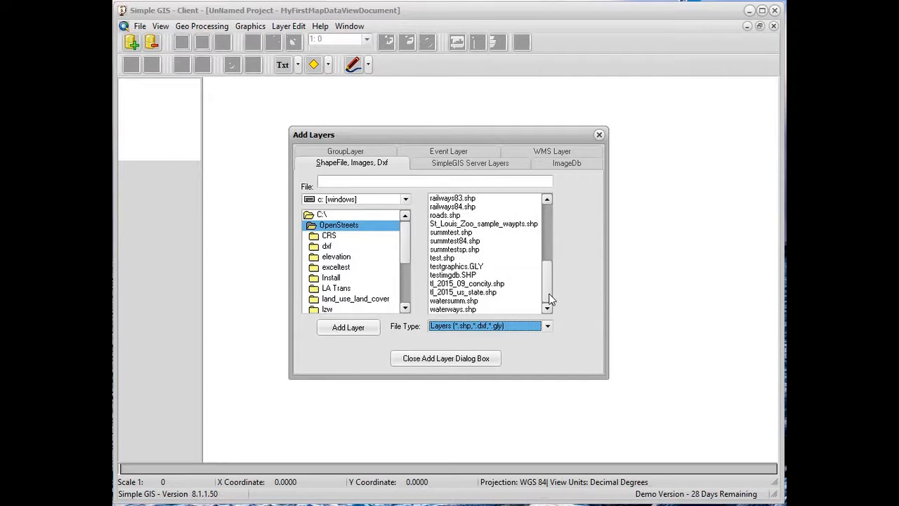
click(476, 293)
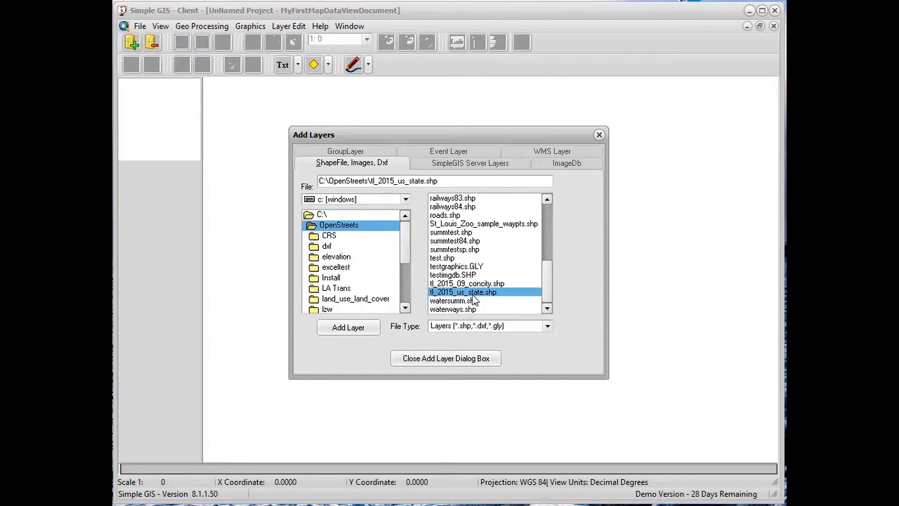
click(354, 330)
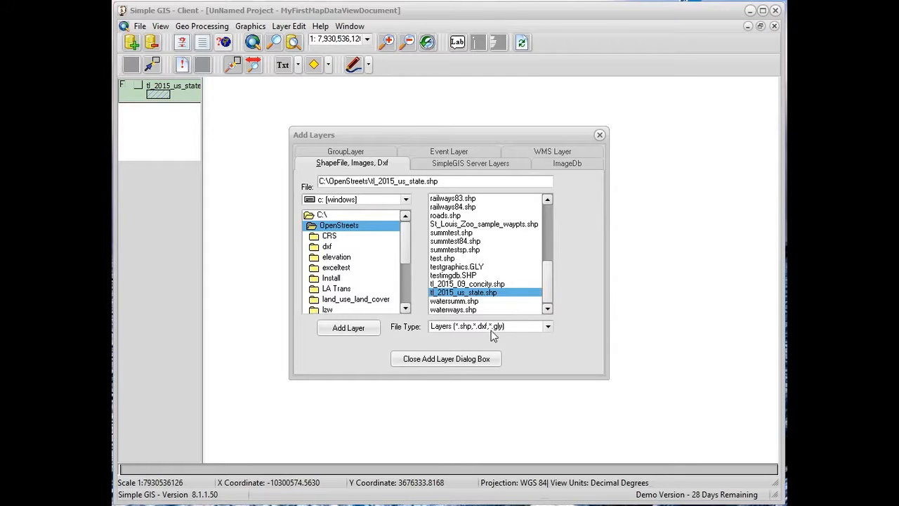
Add the image ortho_1-1_1n_s_la079_2013_1.sid from the ortho_imagery folder, with the file type set to All Images, and finish adding layers
click(548, 326)
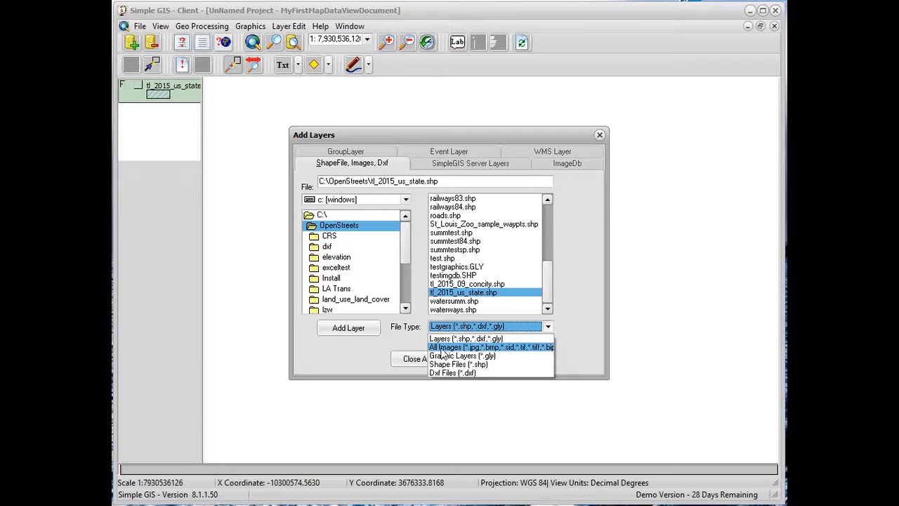
click(495, 347)
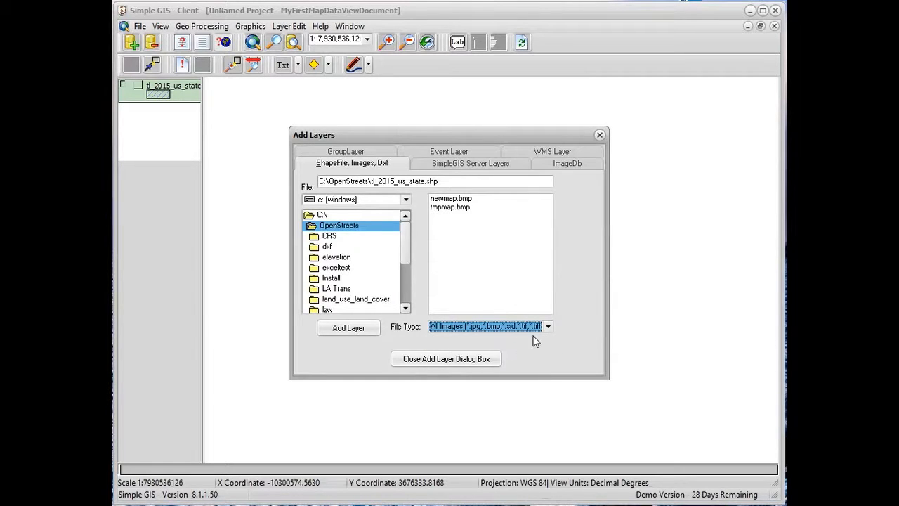
drag(405, 248, 409, 284)
double_click(364, 257)
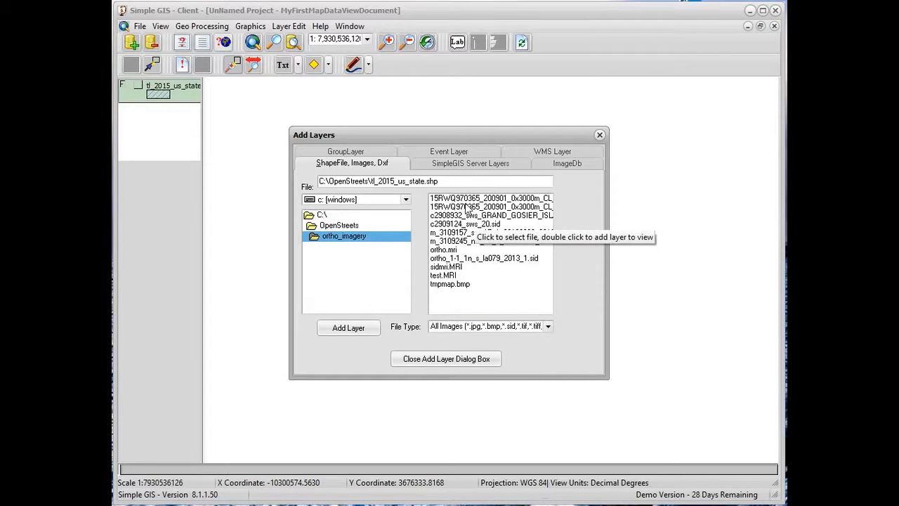
click(480, 259)
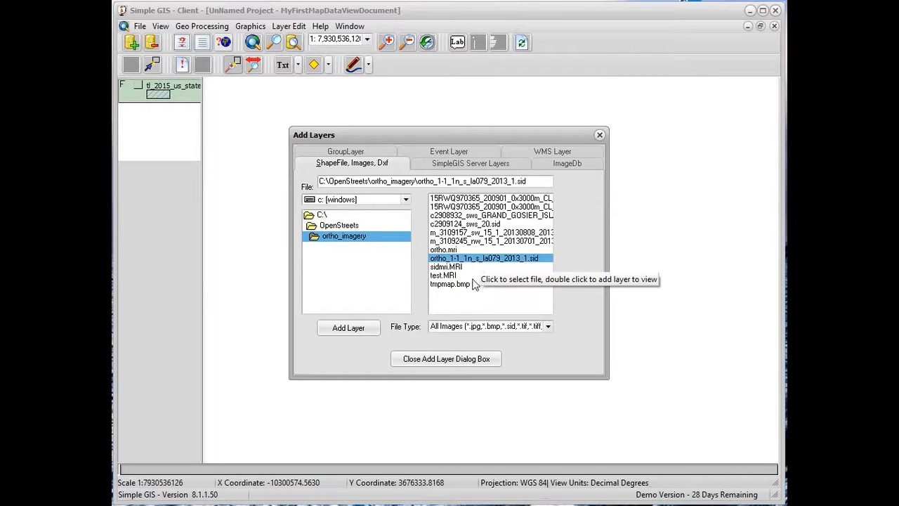
double_click(478, 259)
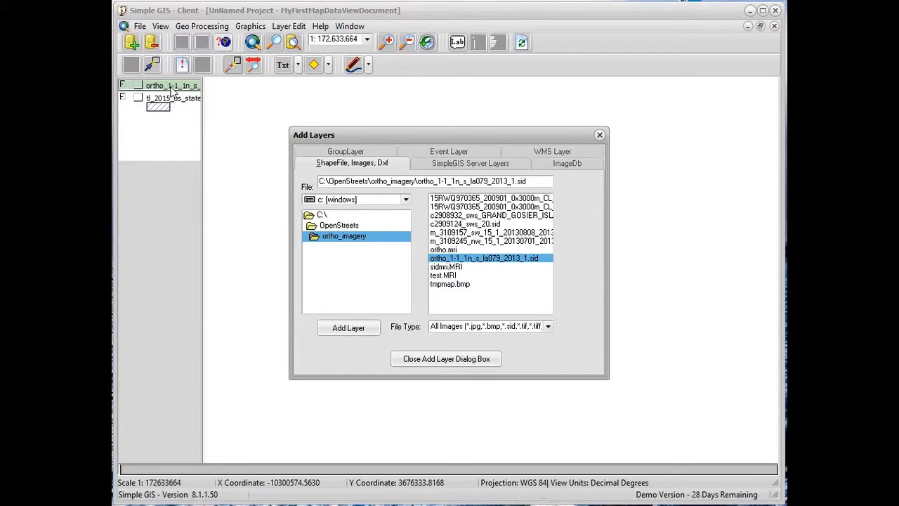
click(443, 361)
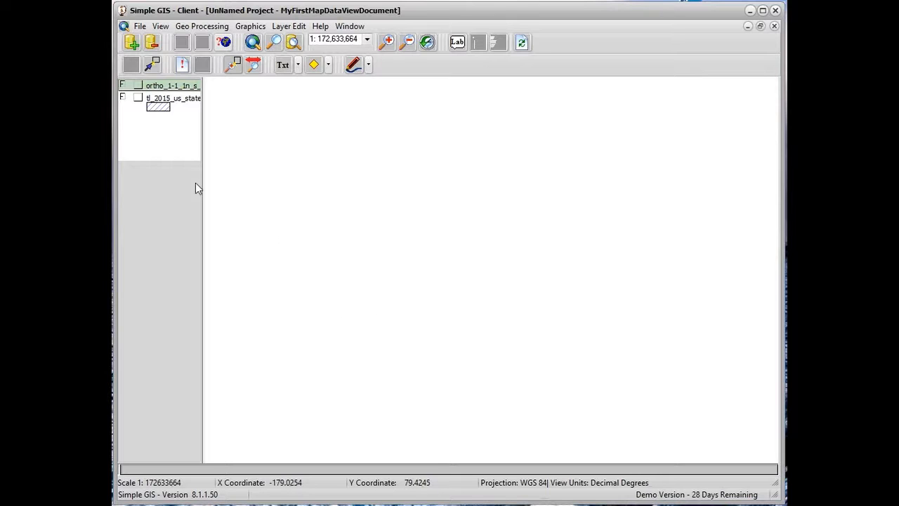
Turn on the display of the tl_2015_us_state and ortho image layers and make the ortho layer active
click(166, 108)
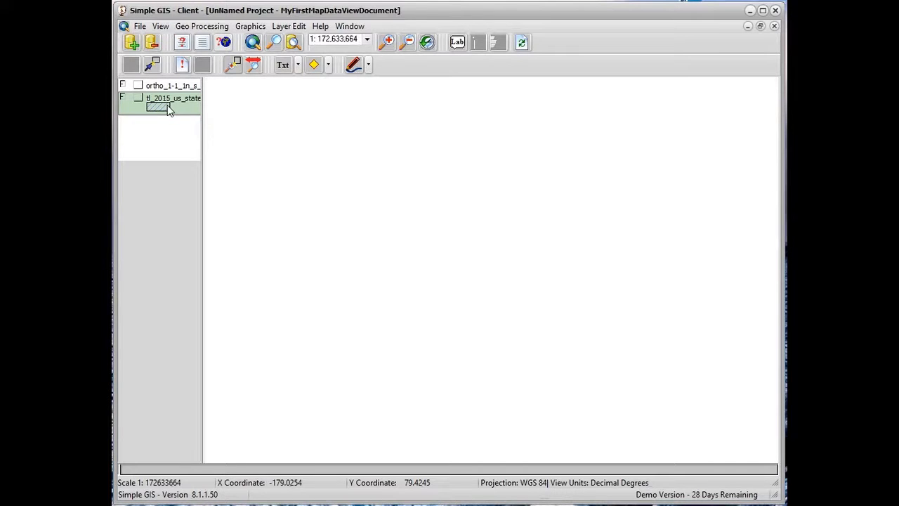
click(138, 98)
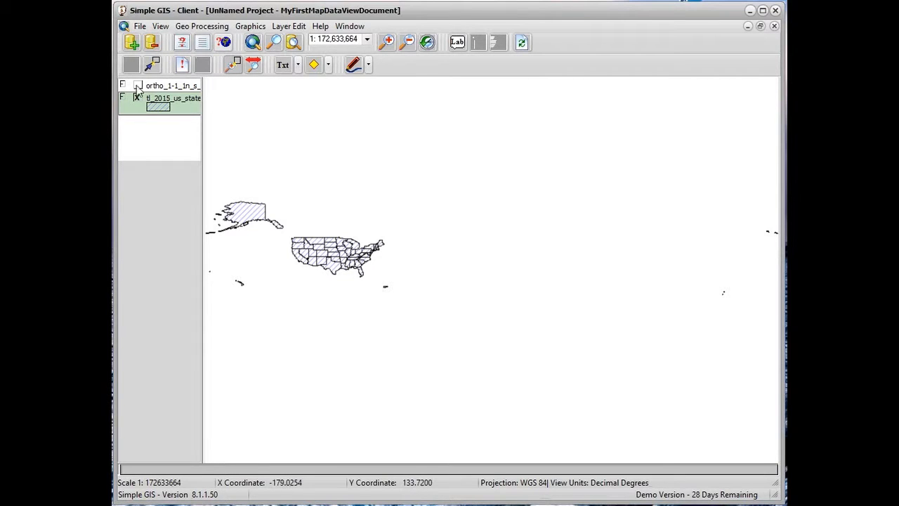
click(138, 87)
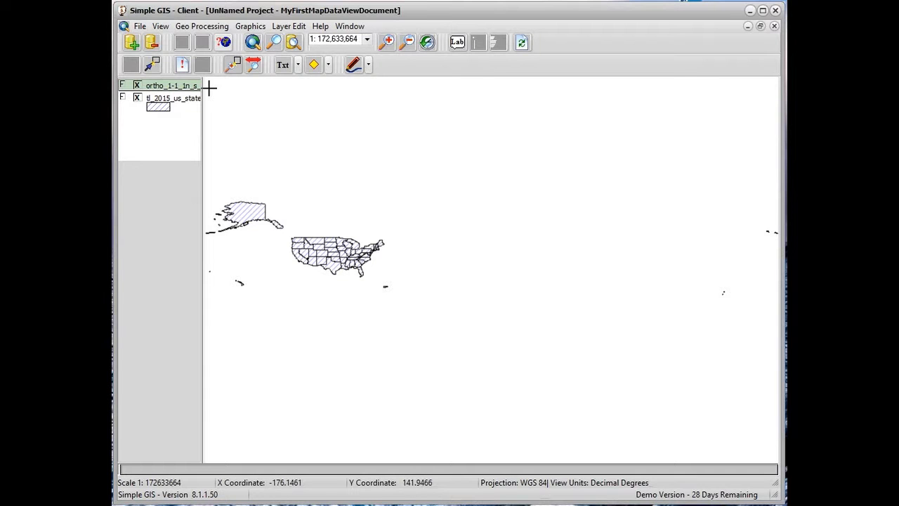
click(174, 98)
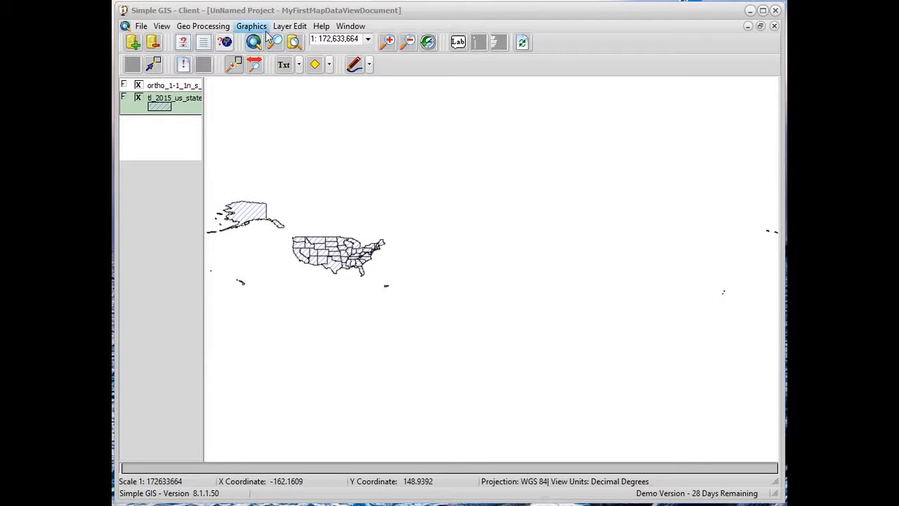
click(162, 86)
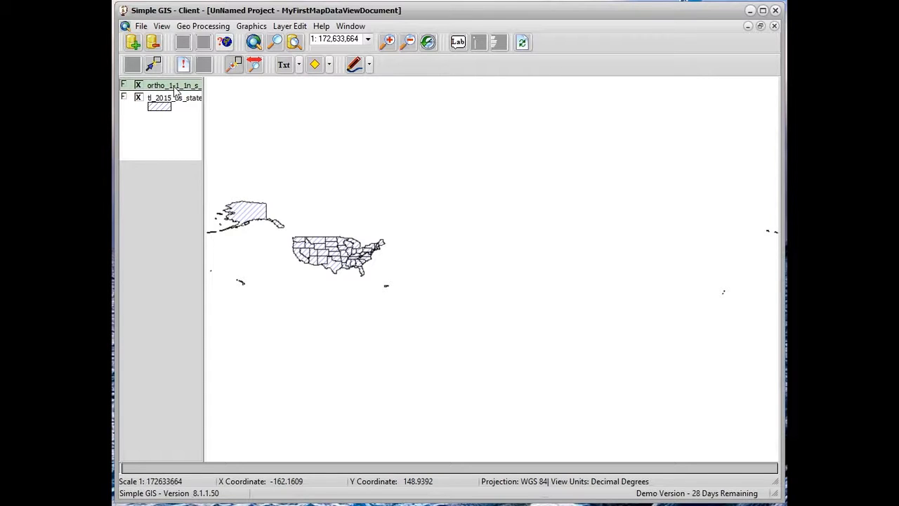
Zoom the view to the extent of the ortho image layer and to that of the tl_2015_us_state layer
click(277, 43)
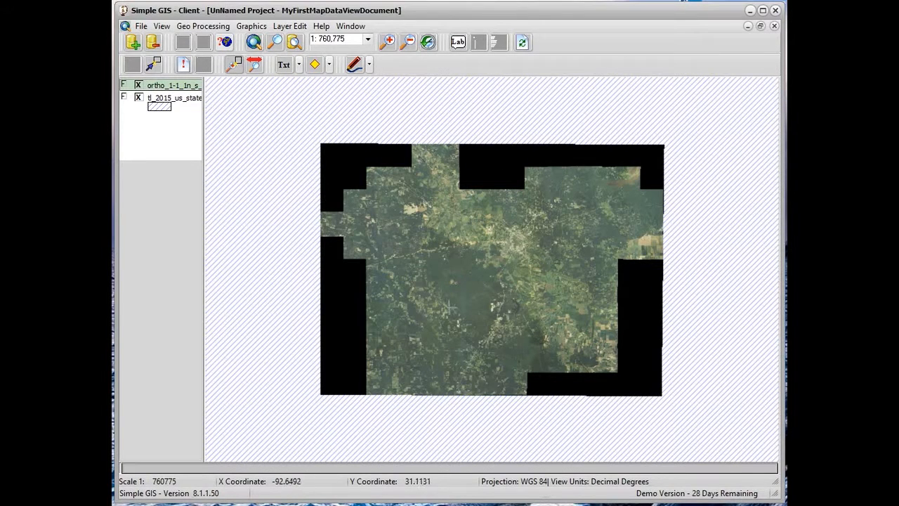
click(165, 109)
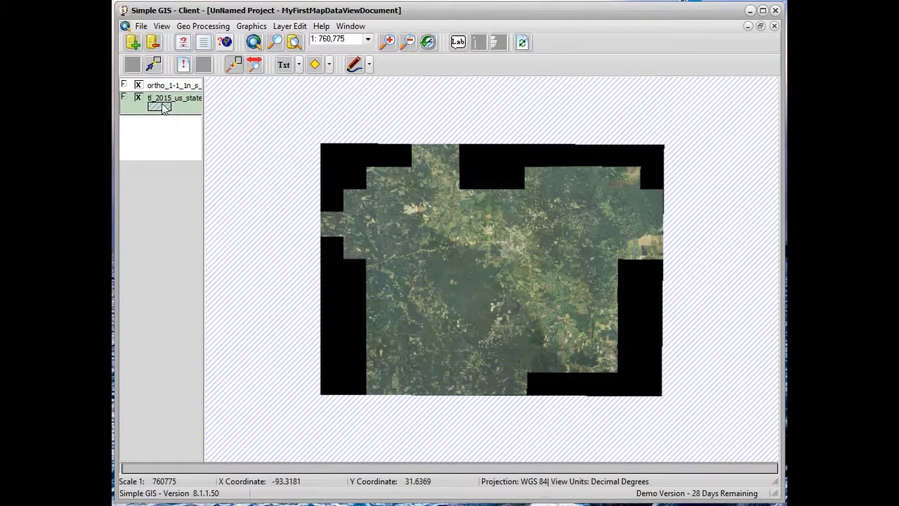
click(277, 43)
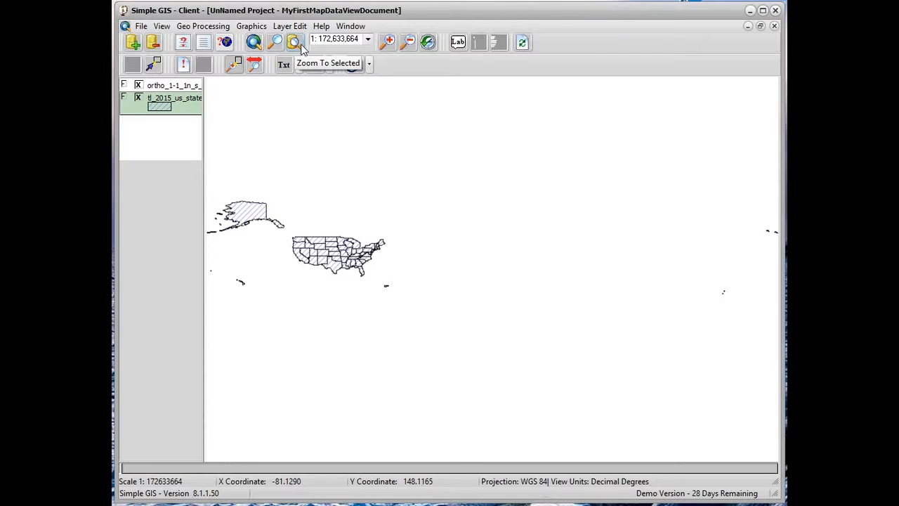
Browse the preset map scales and zoom in on the map by five fixed increments
click(369, 40)
mouse_move(368, 67)
mouse_down()
mouse_move(368, 87)
mouse_move(369, 72)
mouse_up()
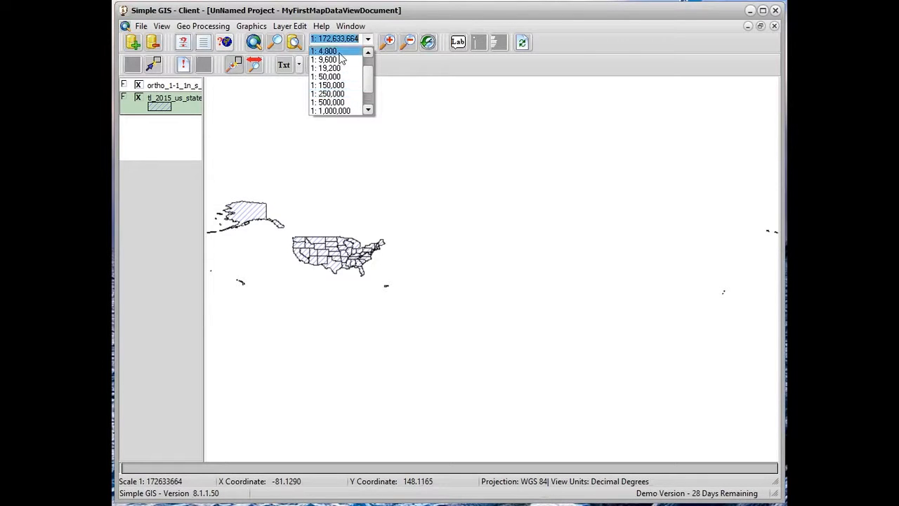
click(391, 44)
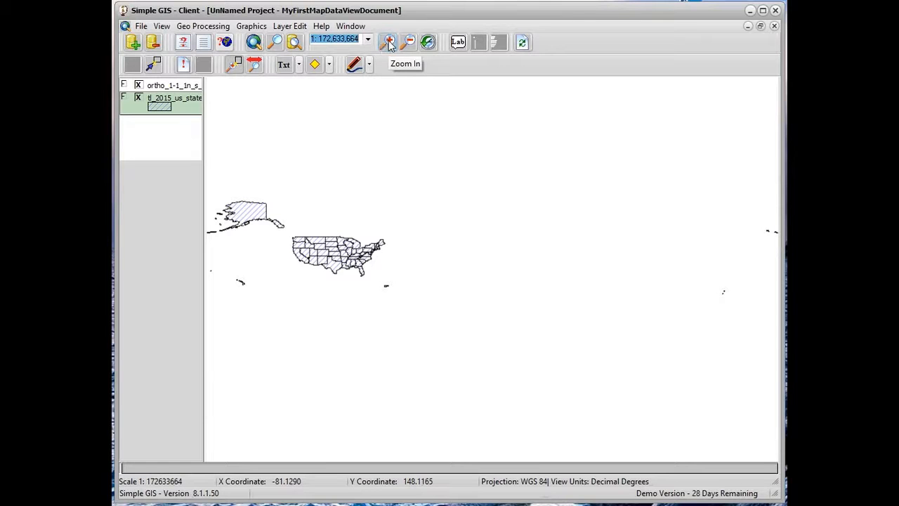
click(390, 44)
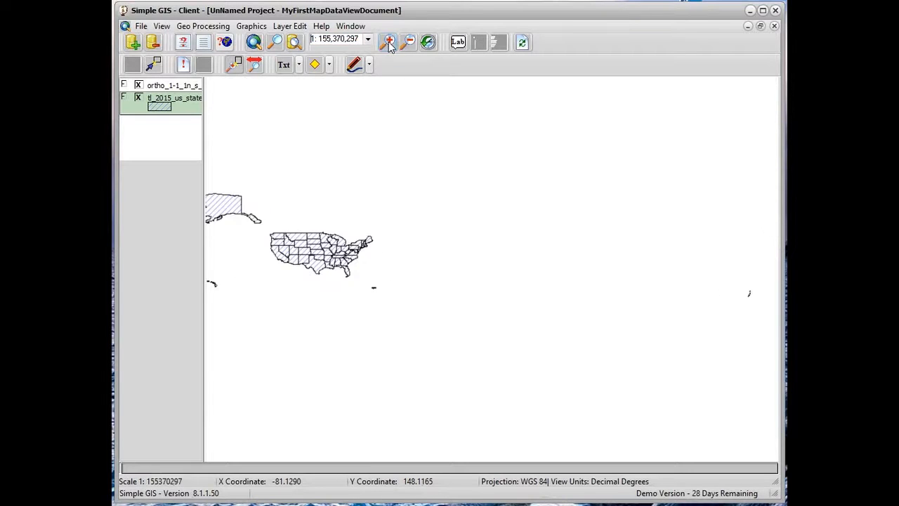
click(389, 44)
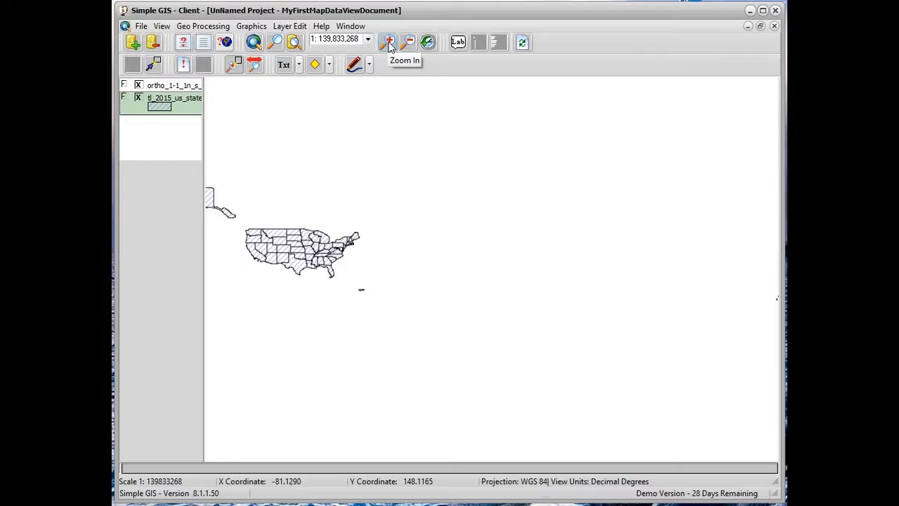
click(390, 44)
click(390, 44)
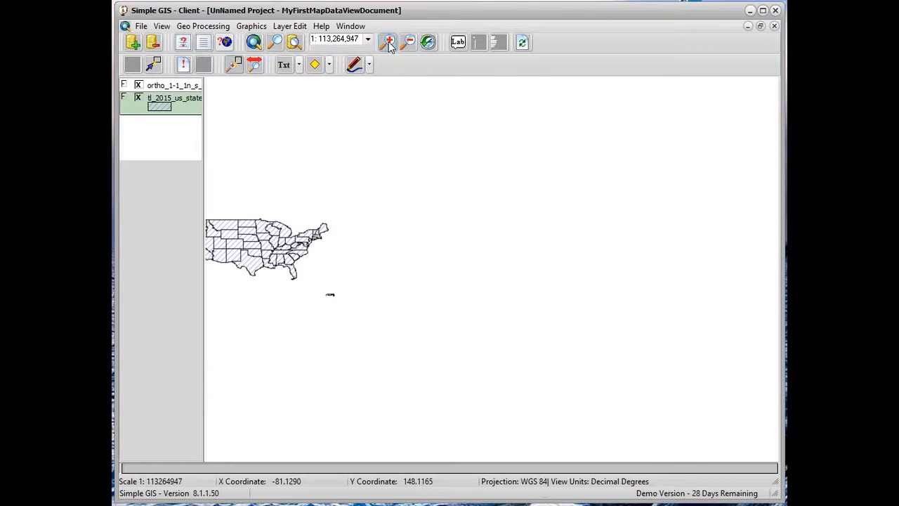
click(390, 44)
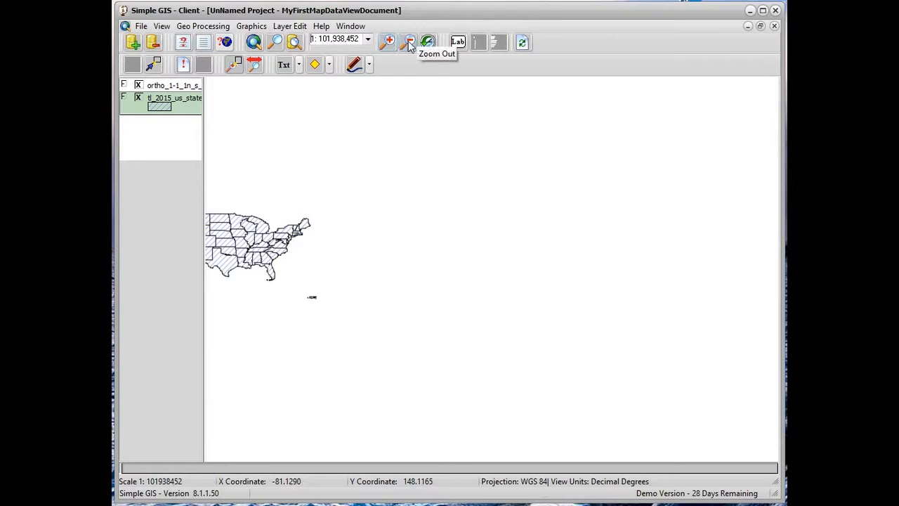
Zoom out from the map by four fixed increments and go back through the three previous extents
click(410, 44)
click(409, 44)
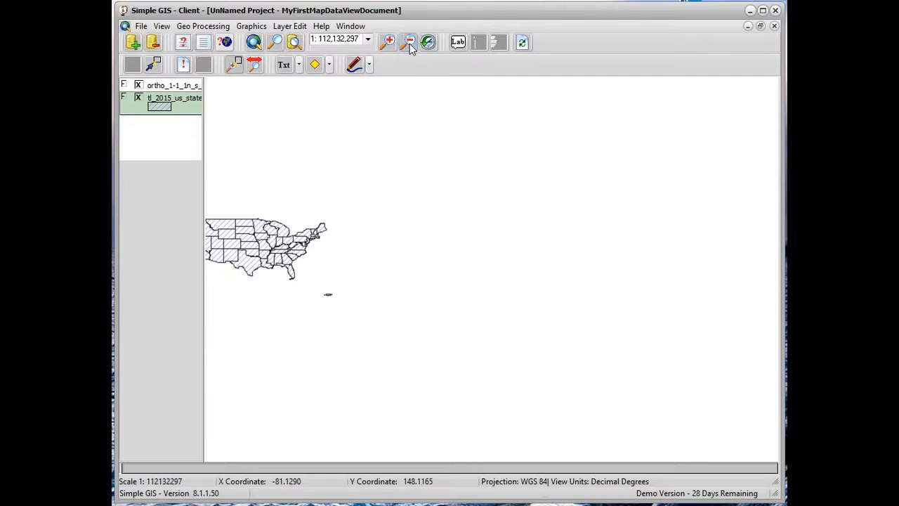
click(409, 44)
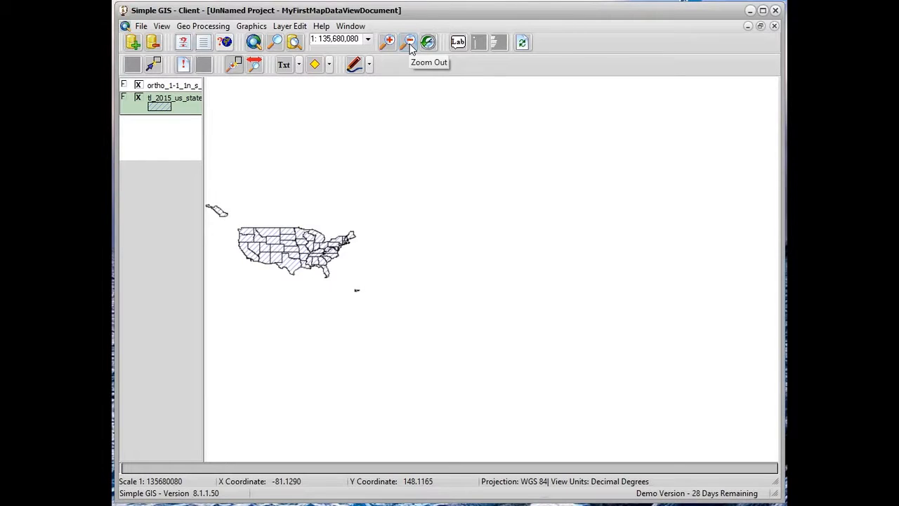
click(410, 44)
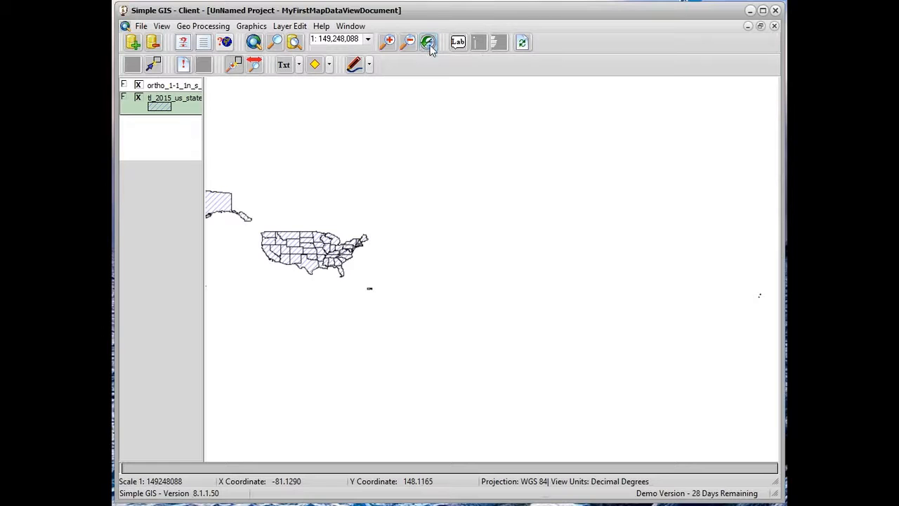
click(428, 43)
click(429, 44)
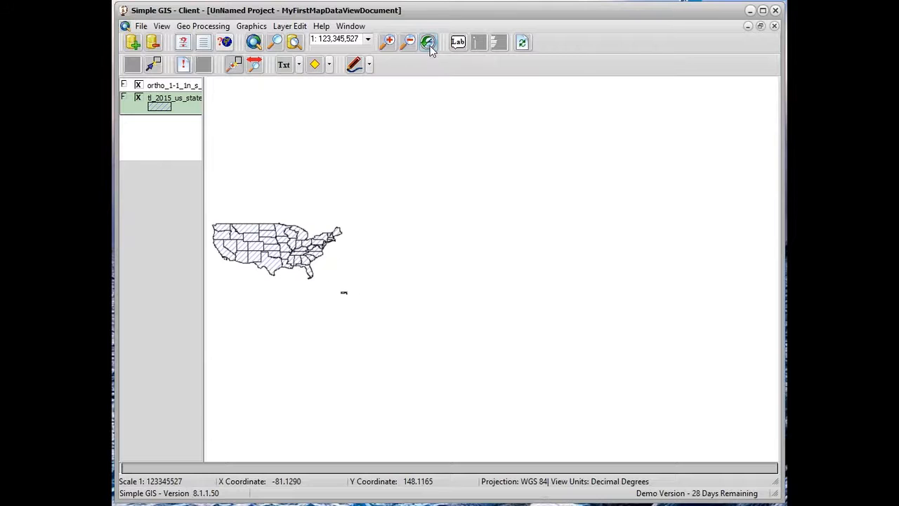
click(429, 44)
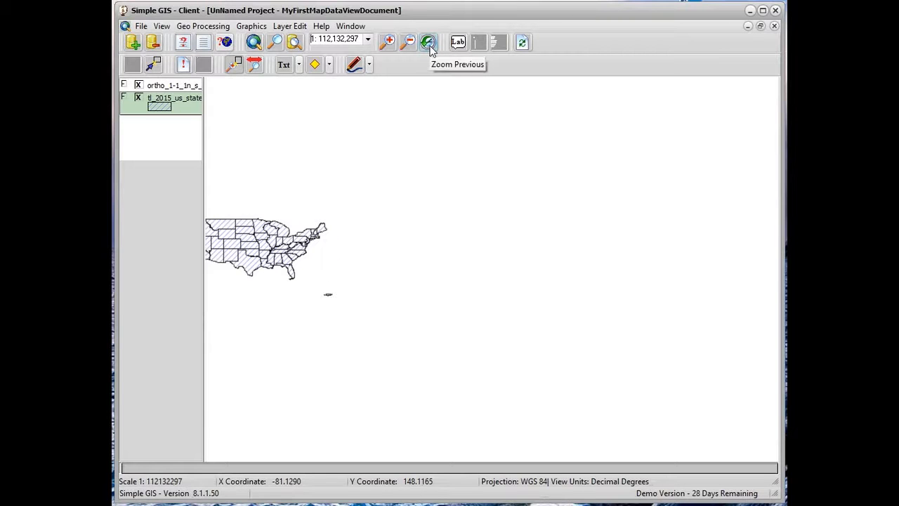
Zoom by rectangle into the south-central United States and closer onto Missouri
click(234, 64)
drag(246, 240, 287, 273)
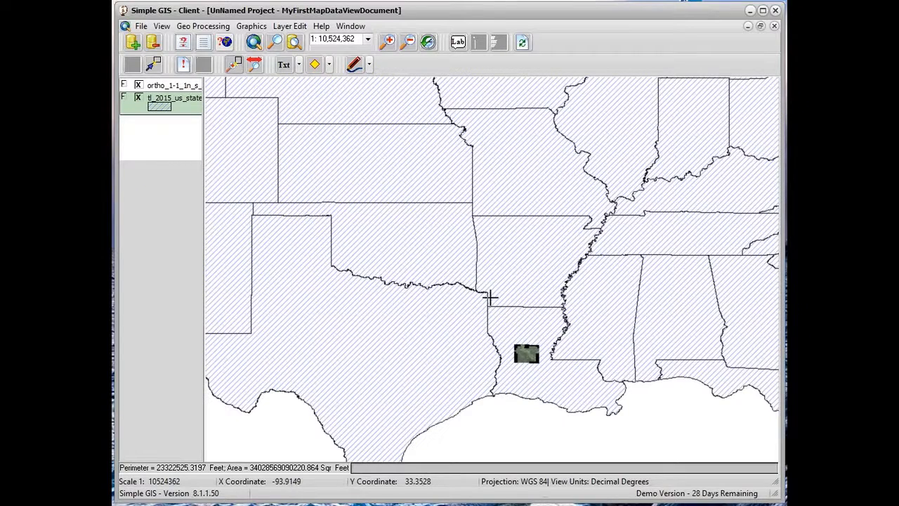
drag(398, 101, 636, 251)
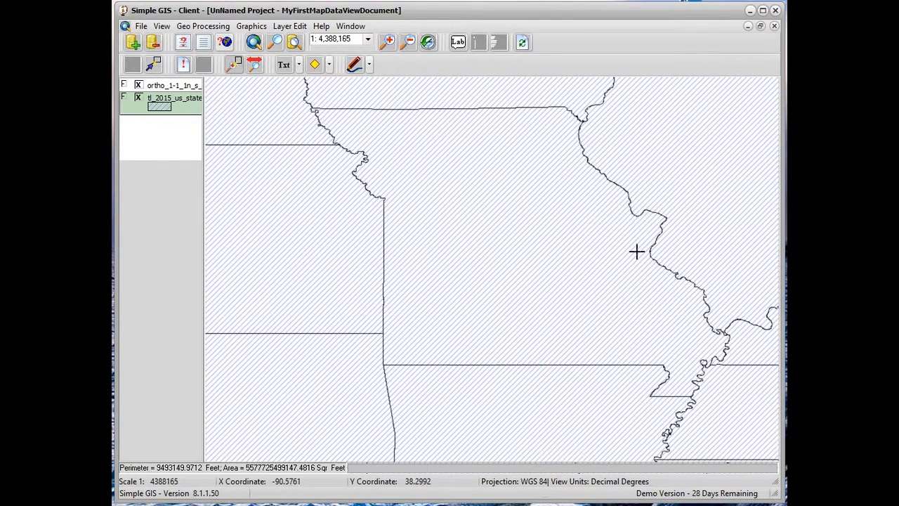
Pan the map south from Missouri to bring Louisiana and the ortho image into view
click(255, 66)
drag(655, 315, 363, 149)
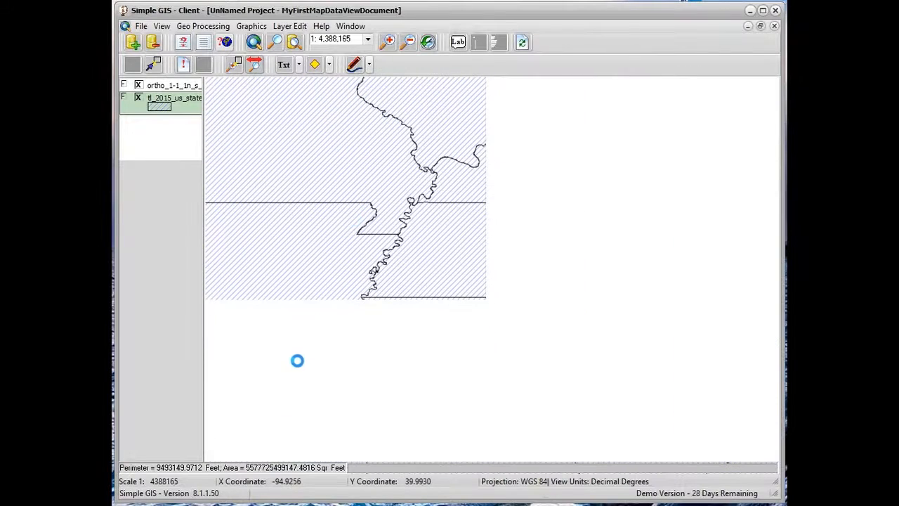
drag(291, 373, 582, 245)
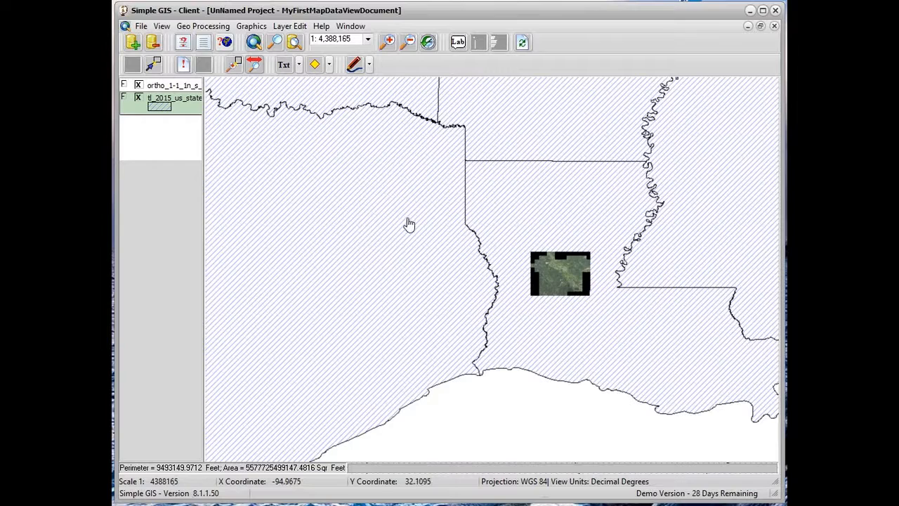
Zoom out and back in around Louisiana and pan the map across the neighbouring states
scroll(408, 223, down, 3)
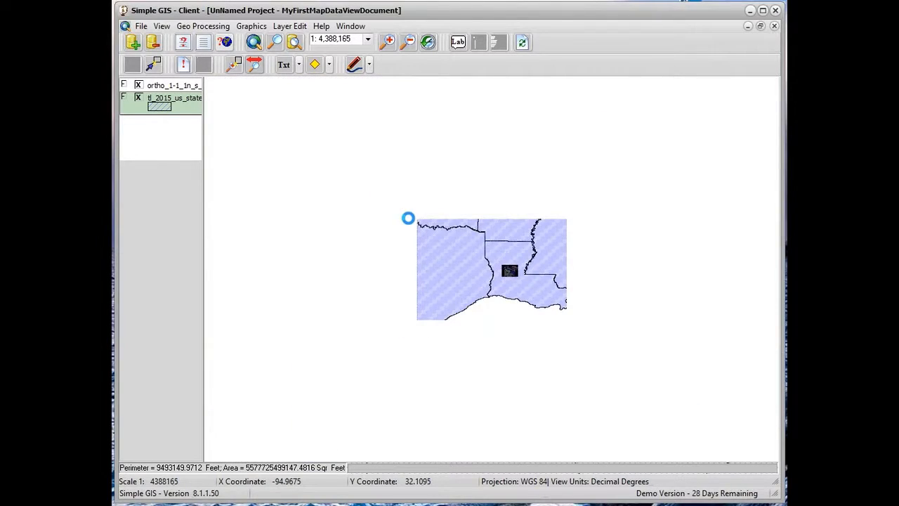
scroll(431, 251, down, 3)
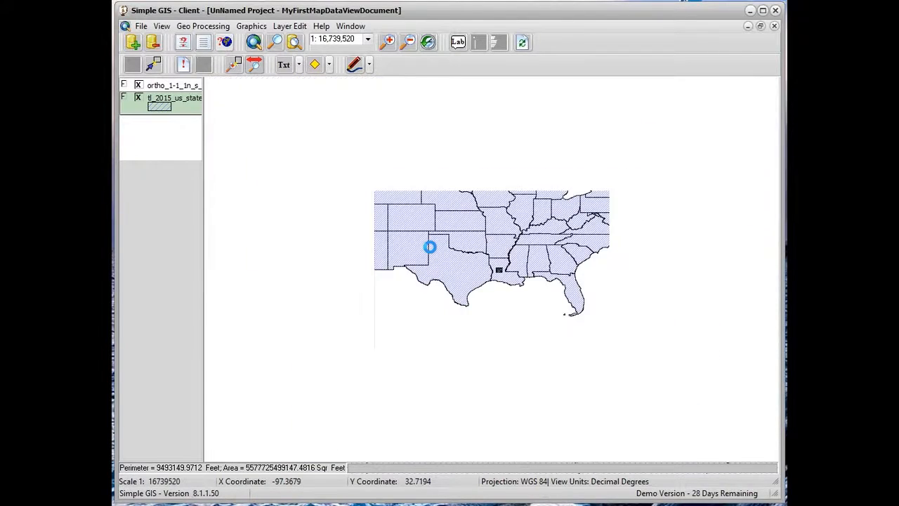
scroll(429, 246, up, 3)
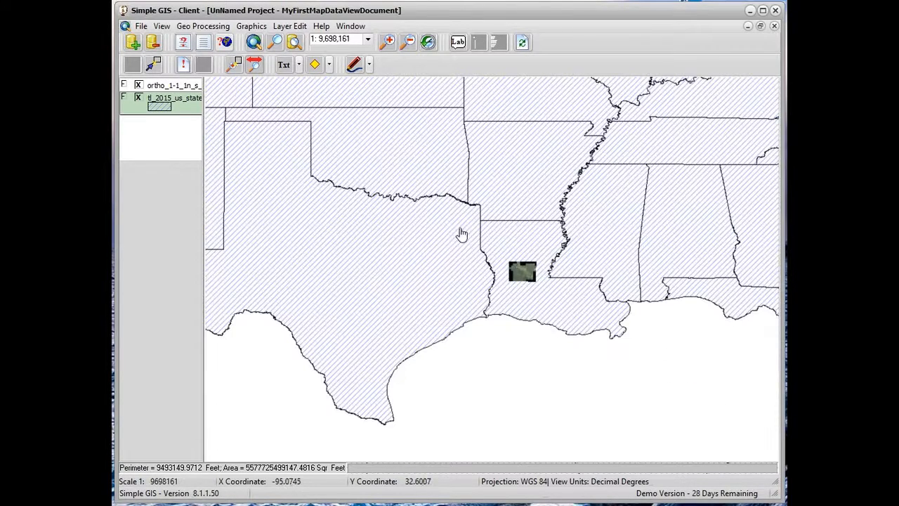
drag(622, 146, 327, 330)
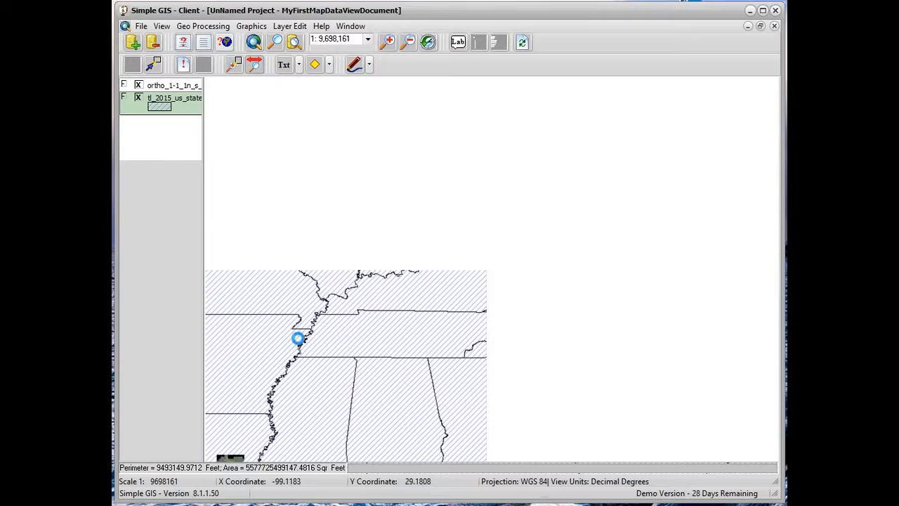
drag(269, 361, 724, 323)
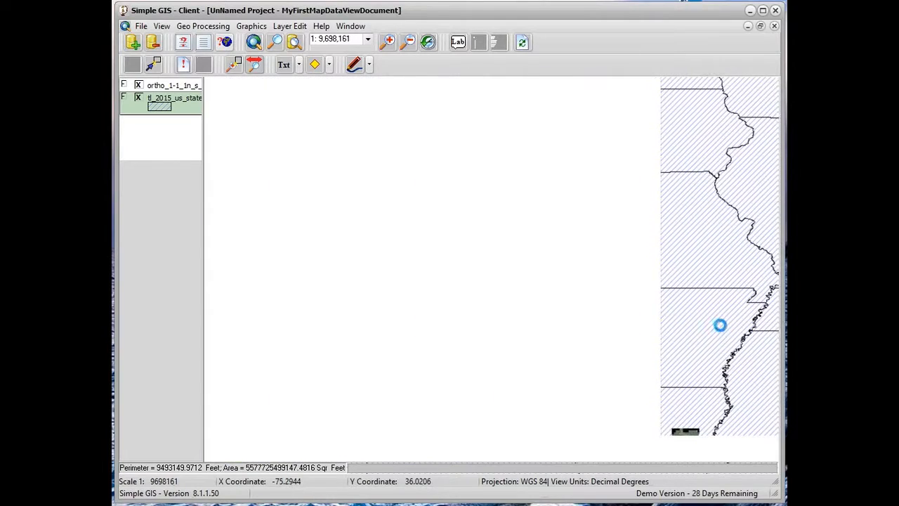
drag(582, 302, 423, 198)
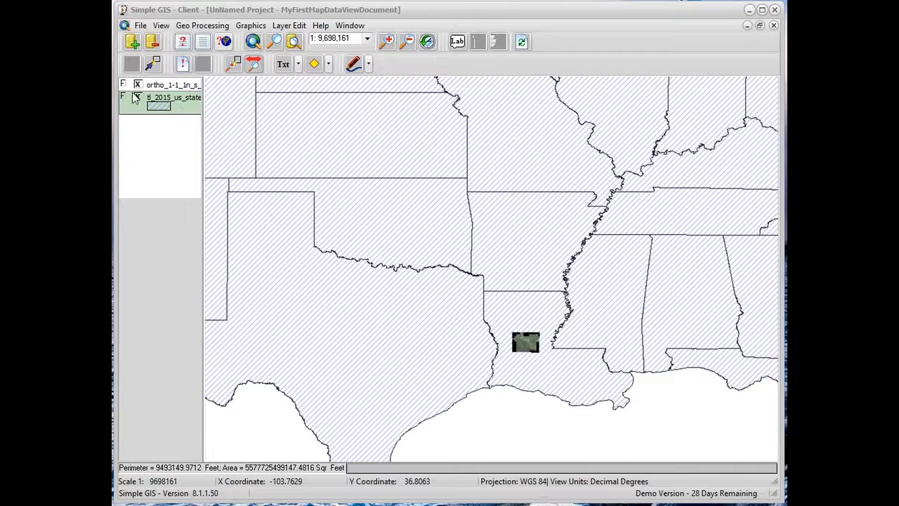
Move the tl_2015_us_state layer above the ortho layer in the drawing order and return it below
click(176, 87)
drag(174, 98, 173, 84)
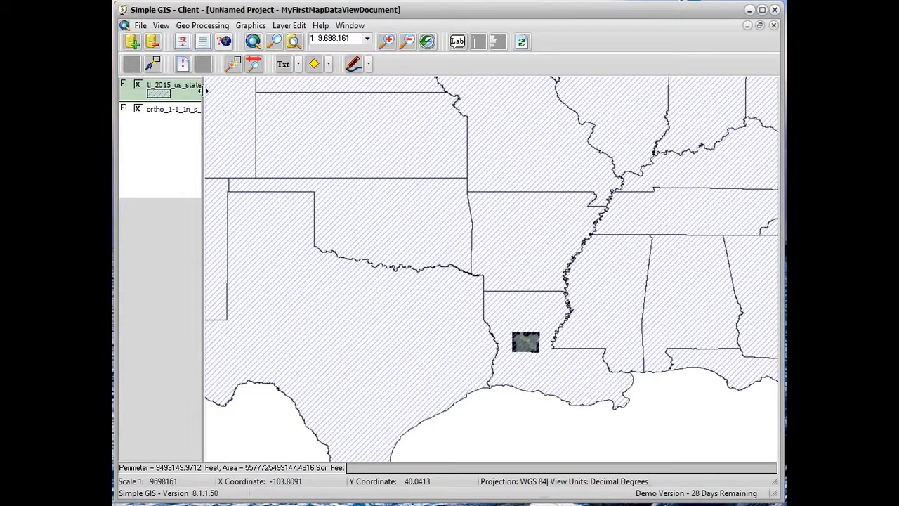
drag(180, 96, 179, 117)
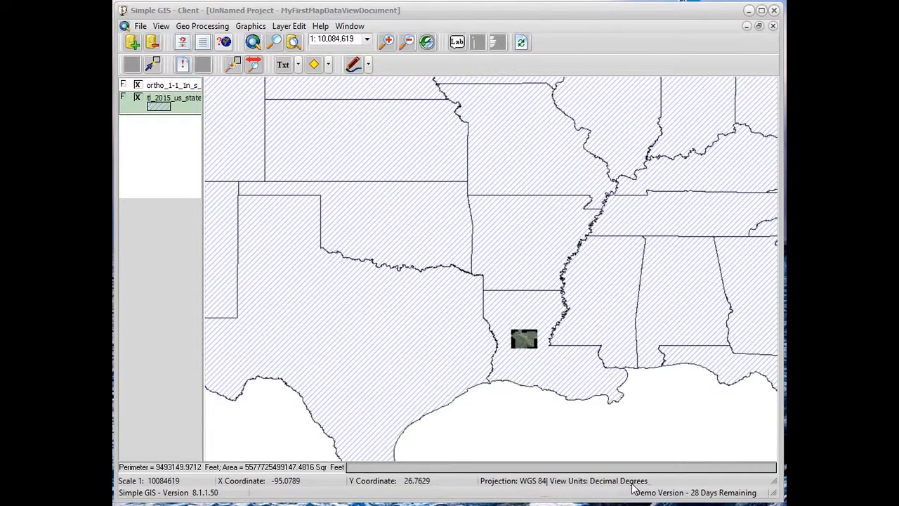
Set the view projection to WGS 84 / UTM zone 16N in the view properties and apply it
click(161, 27)
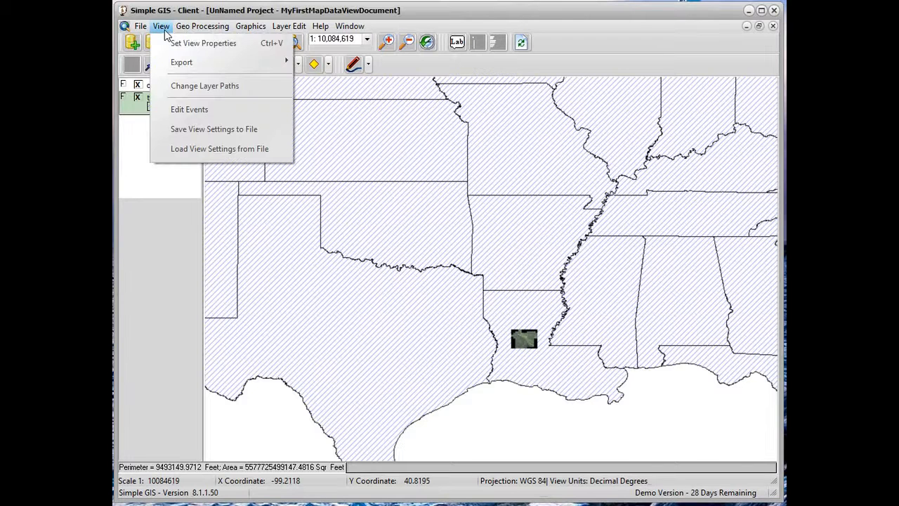
click(215, 46)
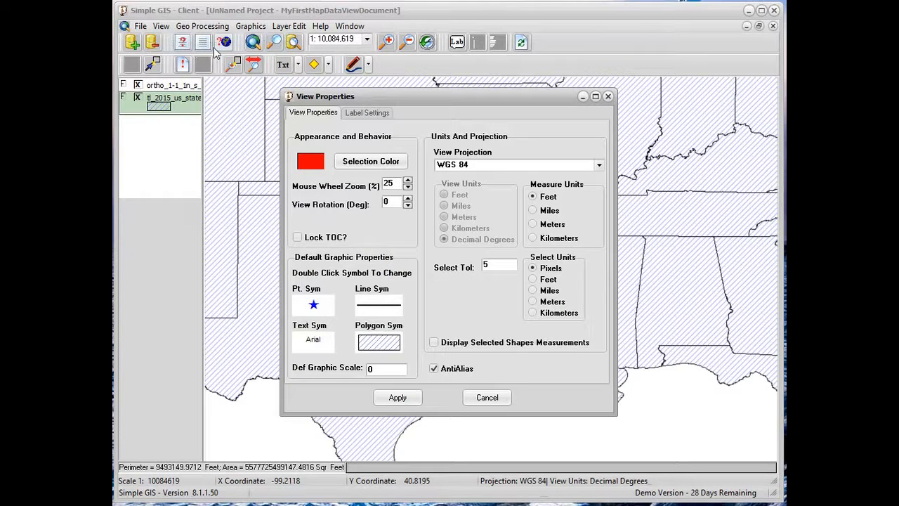
click(598, 167)
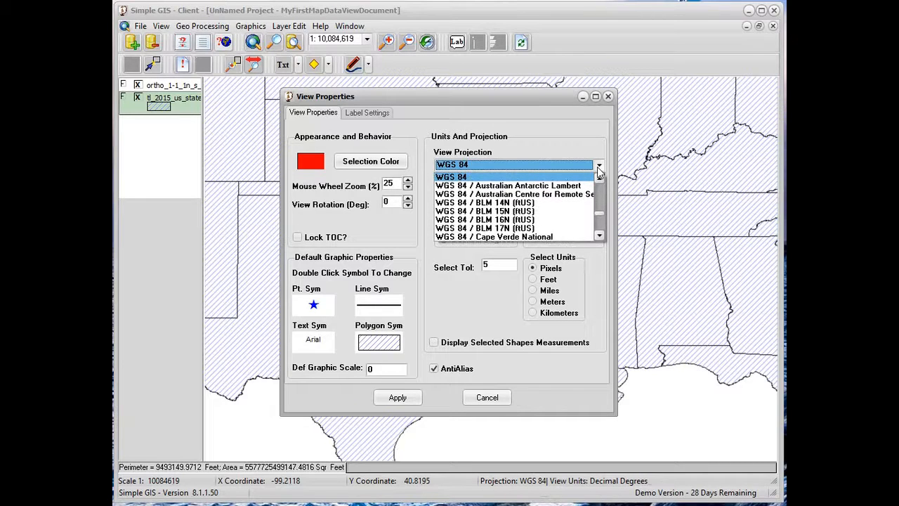
scroll(496, 212, down, 4)
scroll(497, 238, down, 5)
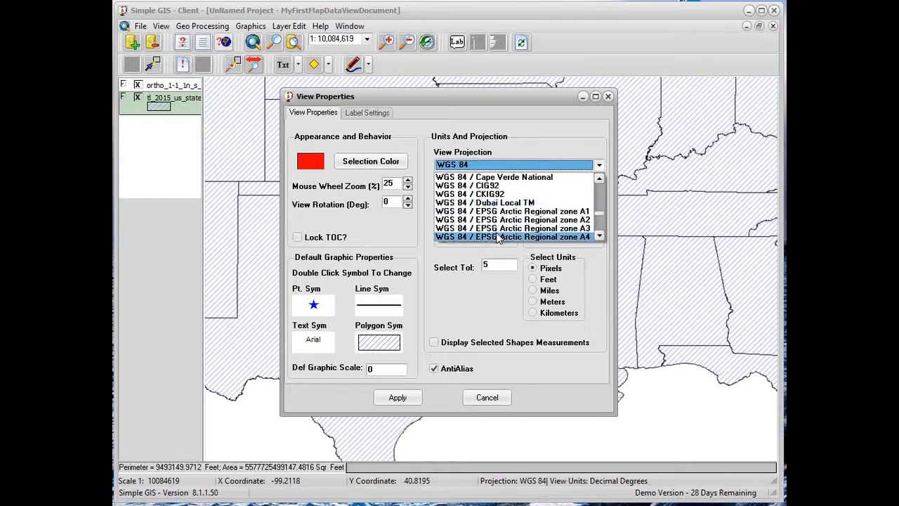
scroll(503, 237, down, 1)
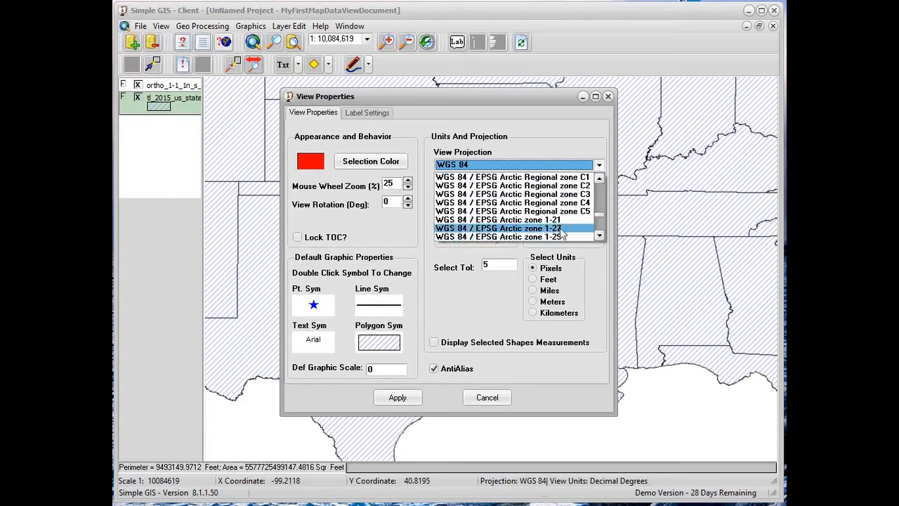
drag(599, 215, 598, 229)
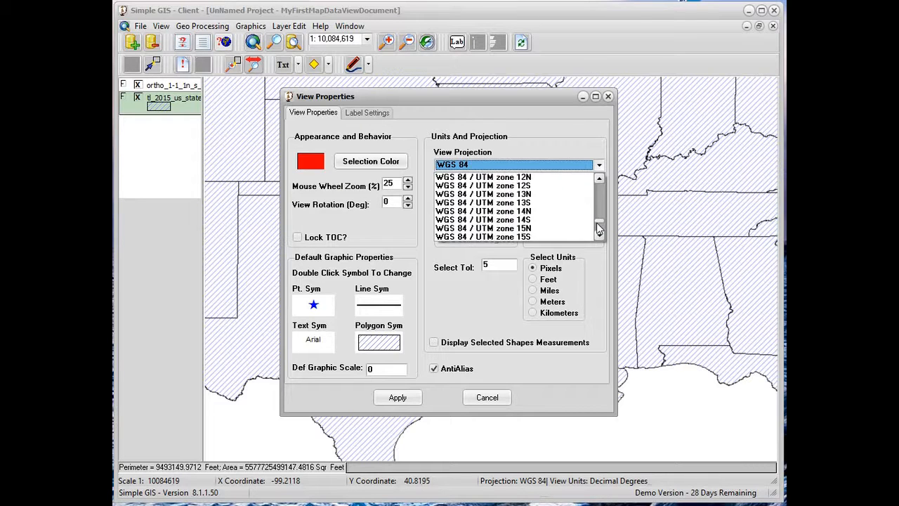
click(601, 234)
click(601, 234)
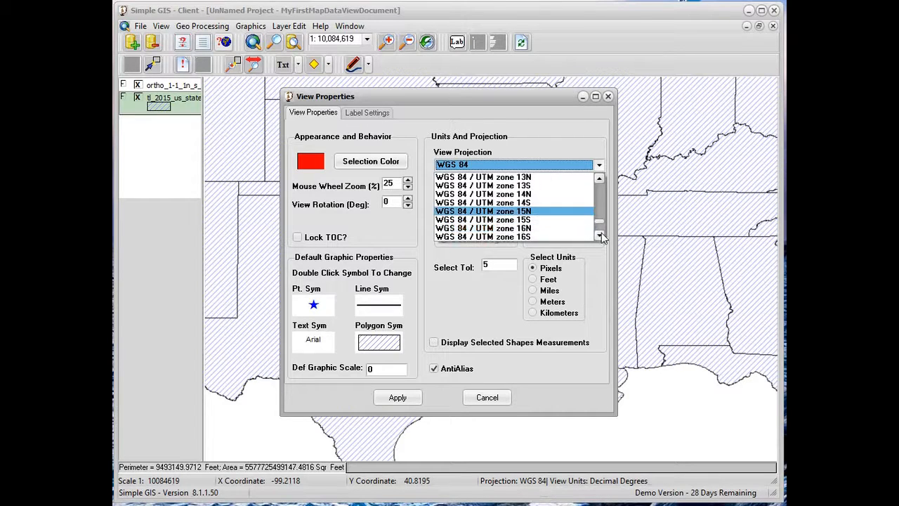
click(554, 228)
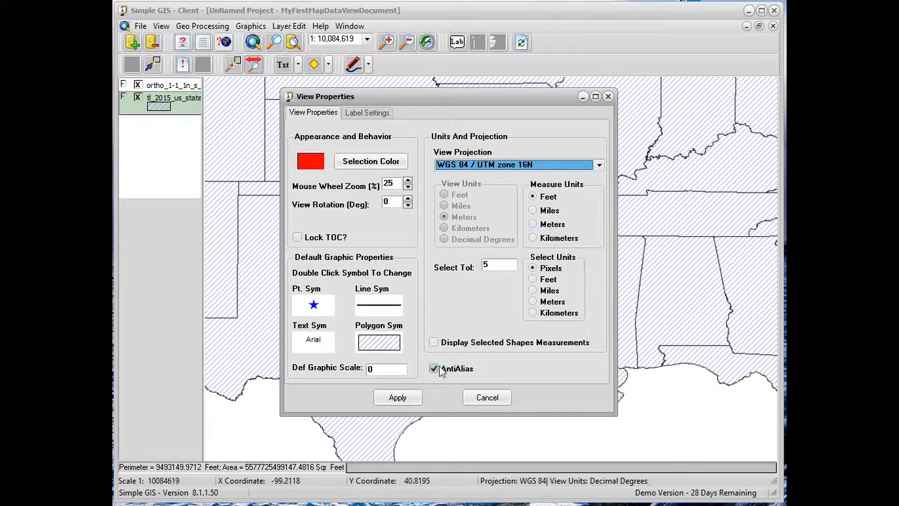
click(402, 398)
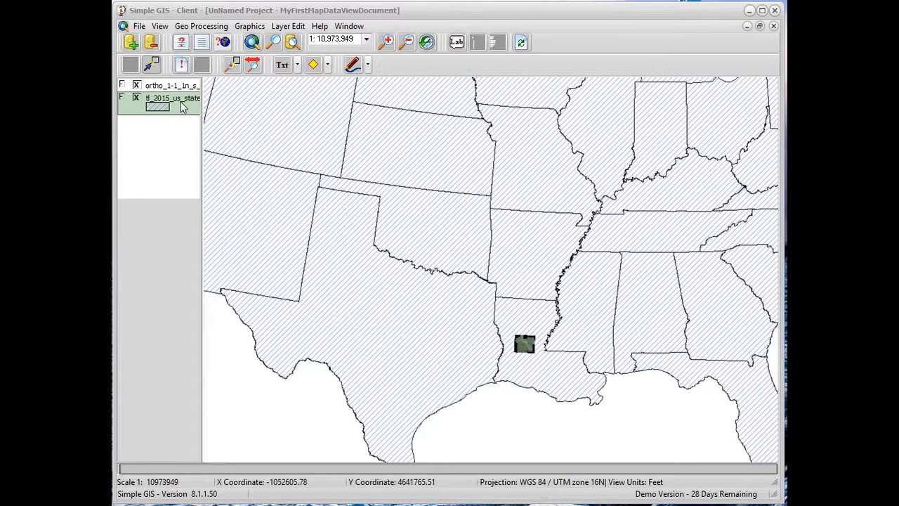
Start an attribute query on the tl_2015_us_state layer with the condition NAME = and list that field's unique values
click(181, 44)
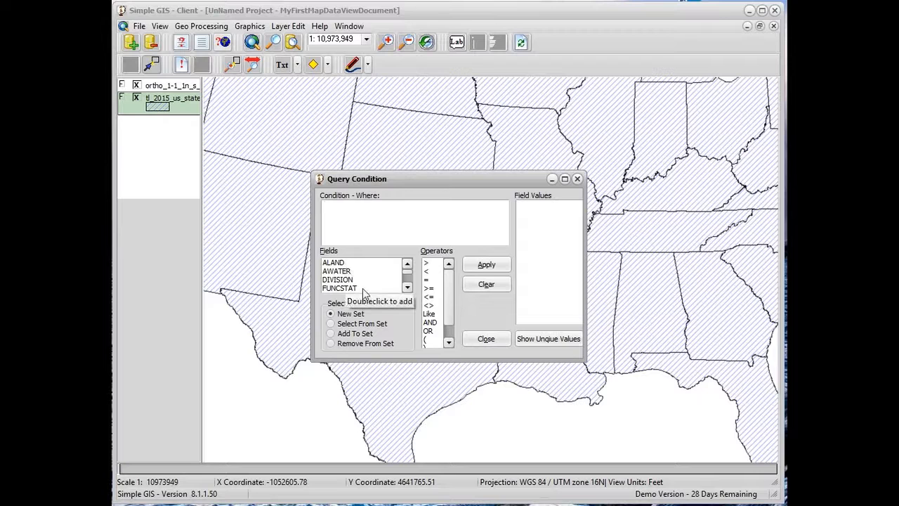
click(407, 288)
click(407, 288)
click(408, 288)
click(407, 288)
click(407, 288)
click(407, 287)
click(407, 288)
click(408, 288)
click(407, 288)
click(408, 288)
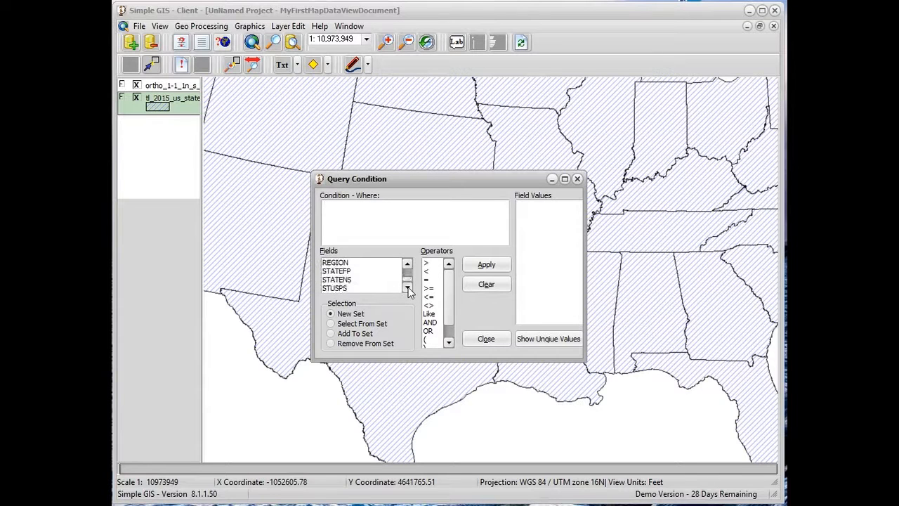
click(406, 265)
click(407, 265)
click(407, 265)
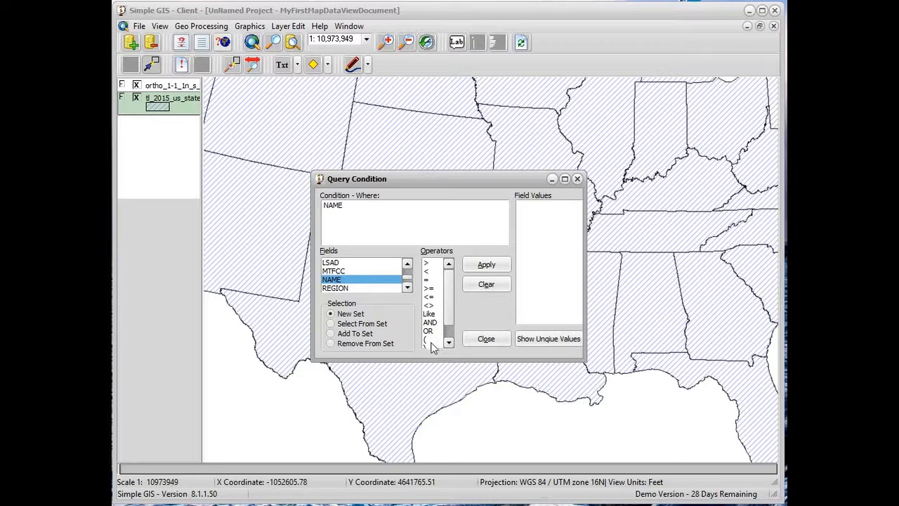
double_click(426, 279)
click(533, 341)
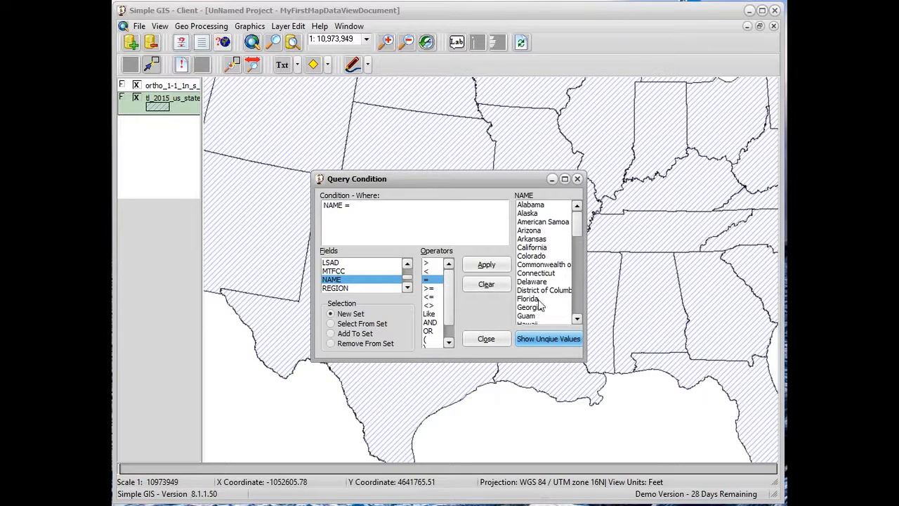
Complete the condition with "Louisiana", apply it as a new selection set and close the query
drag(580, 224, 580, 246)
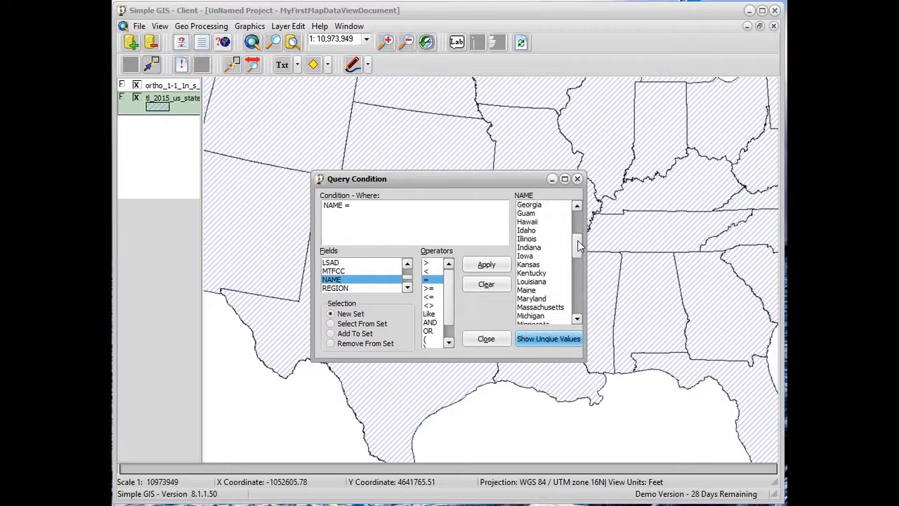
double_click(533, 283)
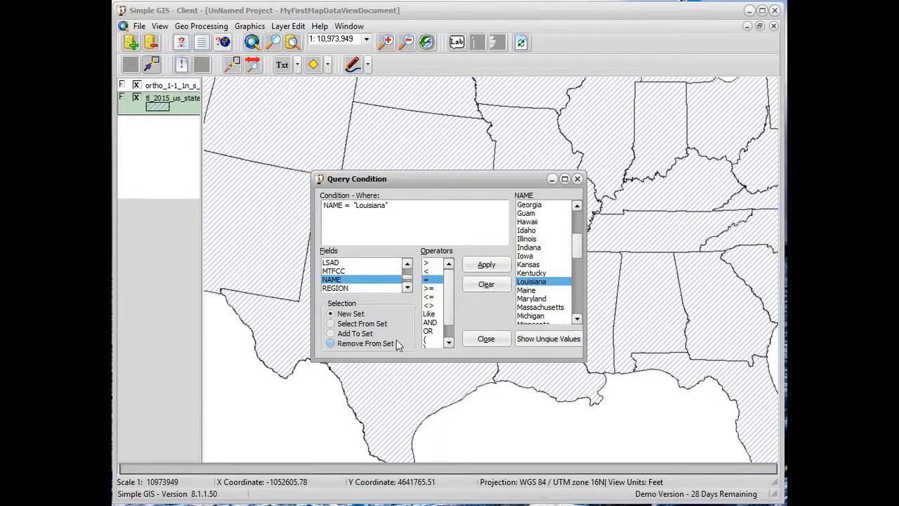
click(487, 265)
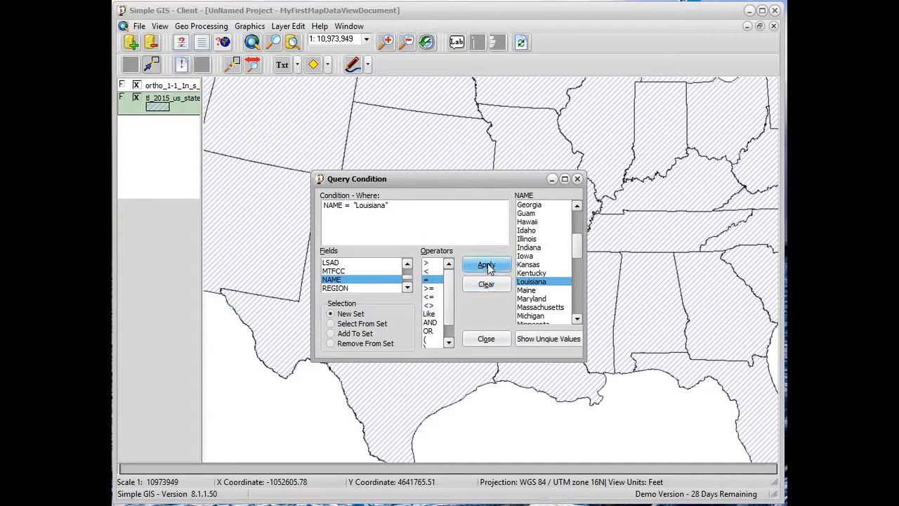
click(488, 266)
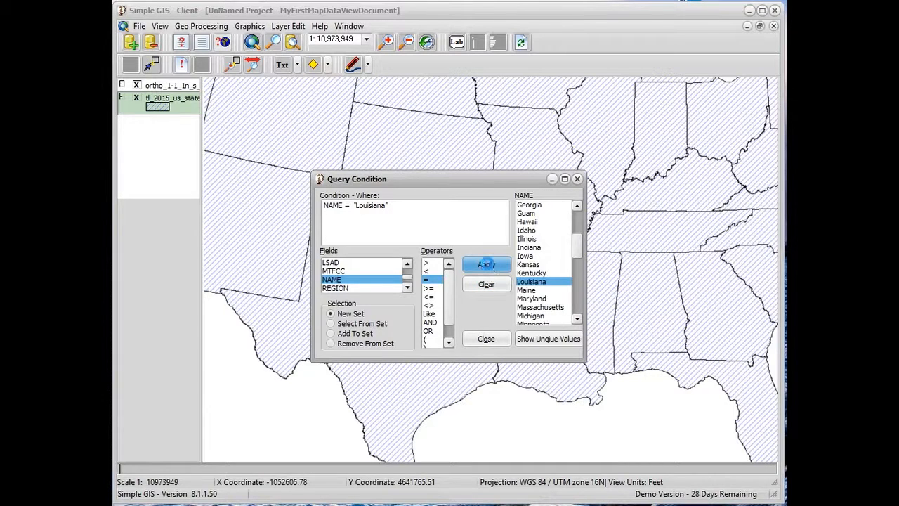
click(484, 339)
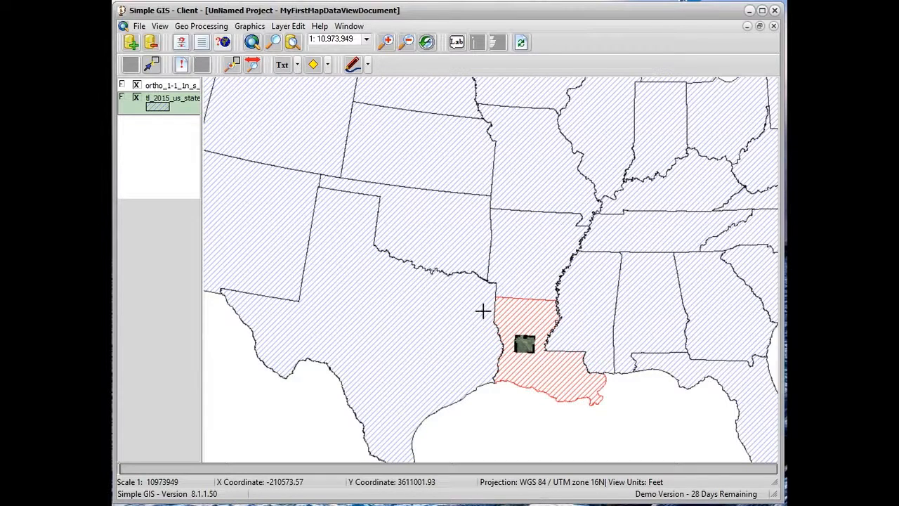
Change the selection color to yellow in the view properties and apply it
click(160, 27)
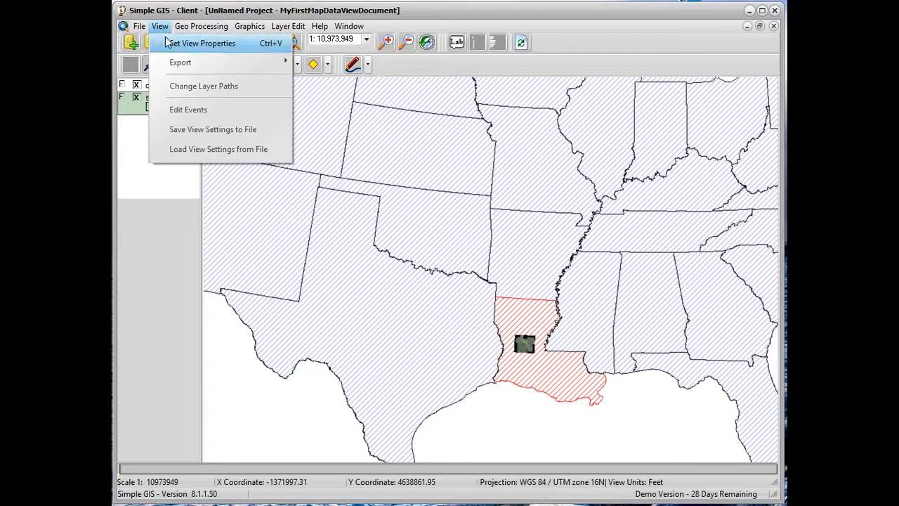
click(213, 47)
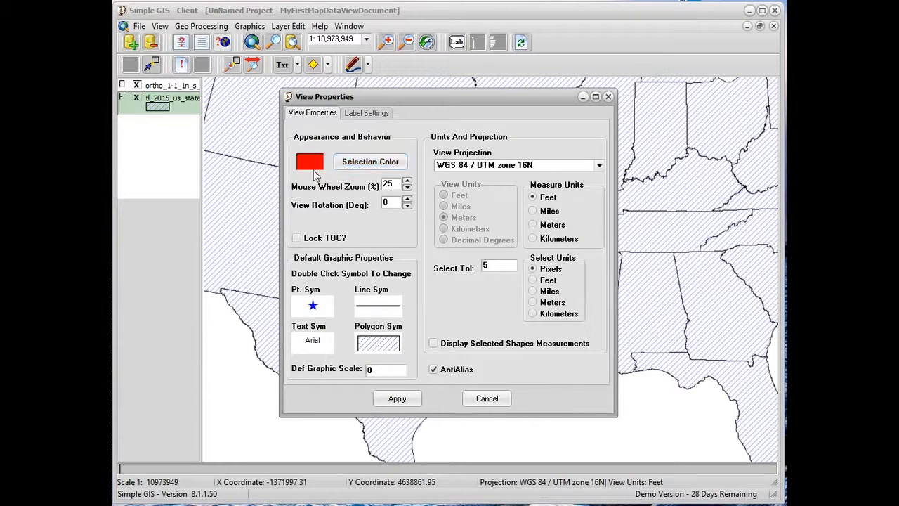
click(360, 169)
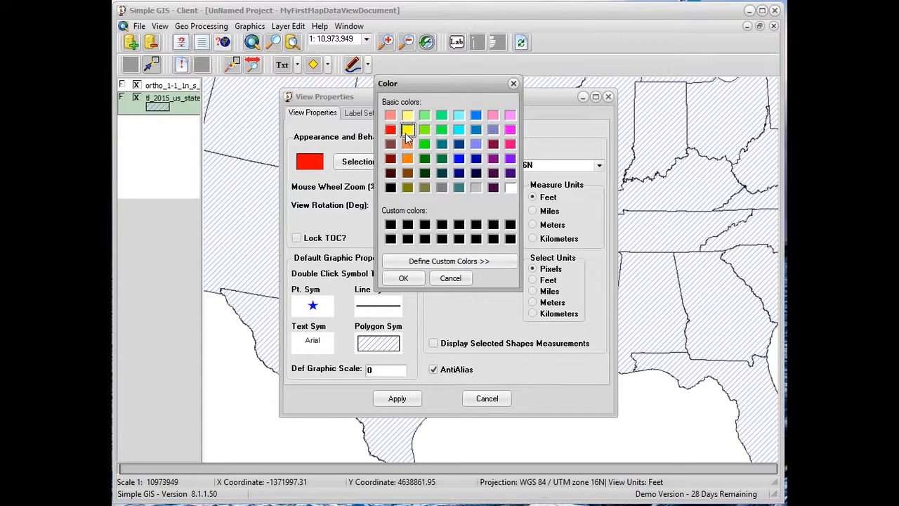
click(404, 278)
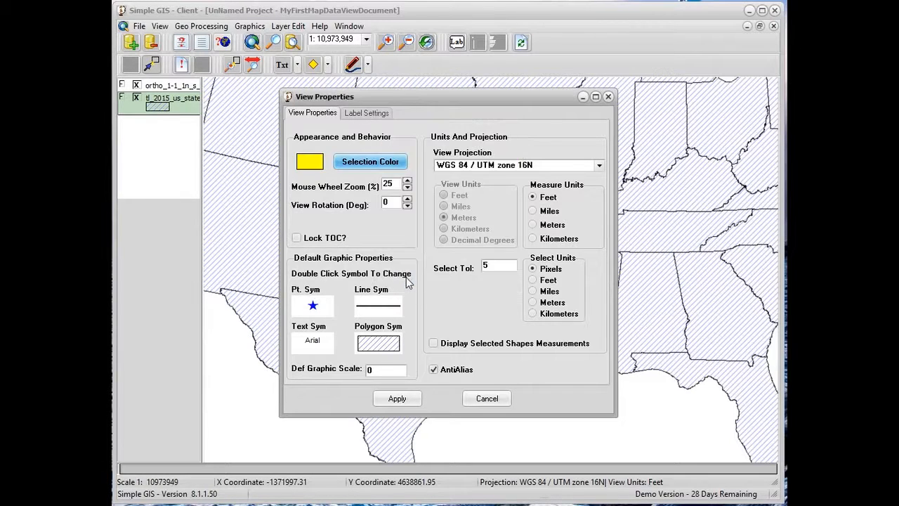
click(398, 399)
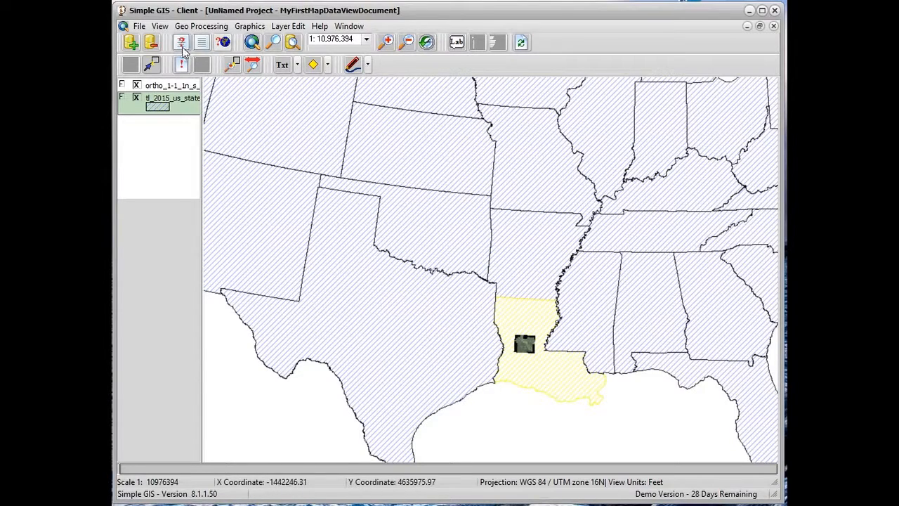
Set the selection color back to red in the view properties and apply it
click(160, 27)
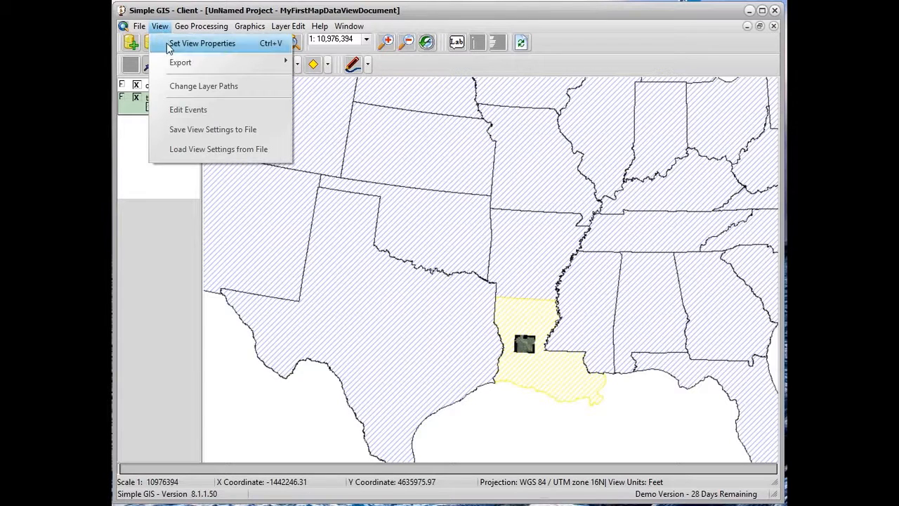
click(168, 45)
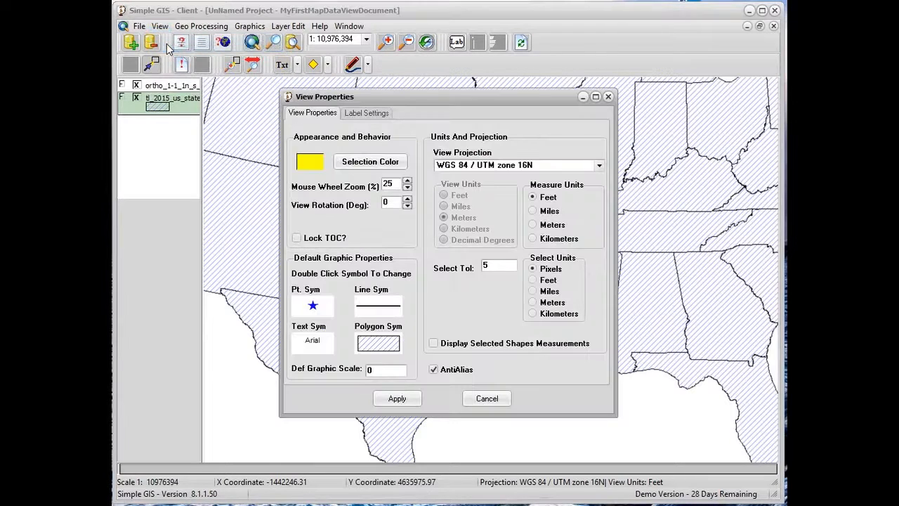
click(356, 166)
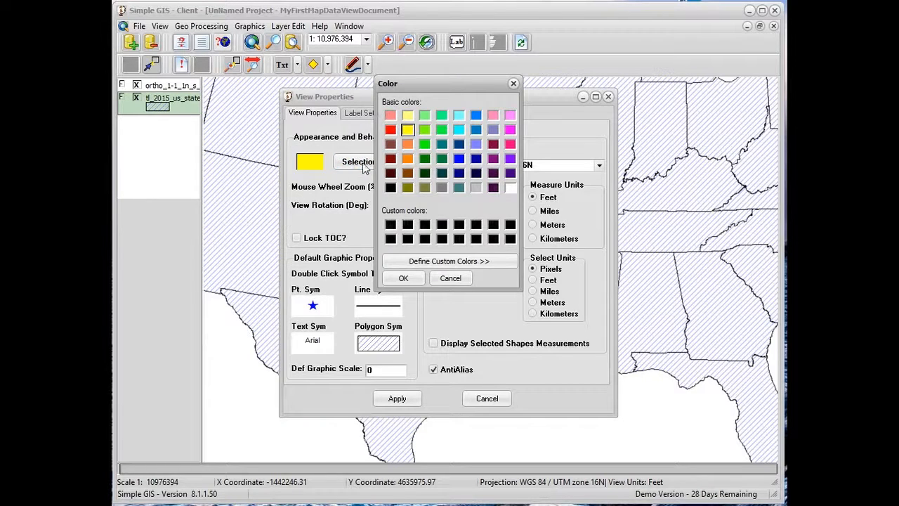
click(391, 132)
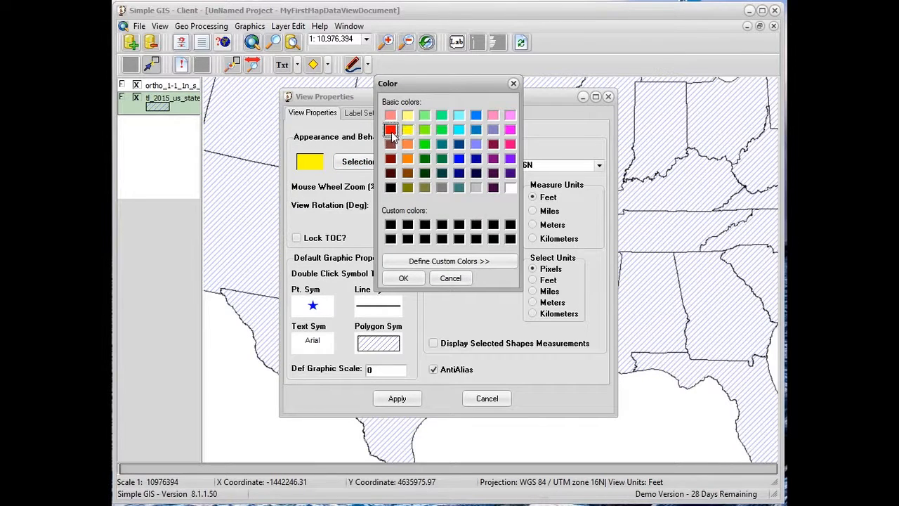
click(403, 278)
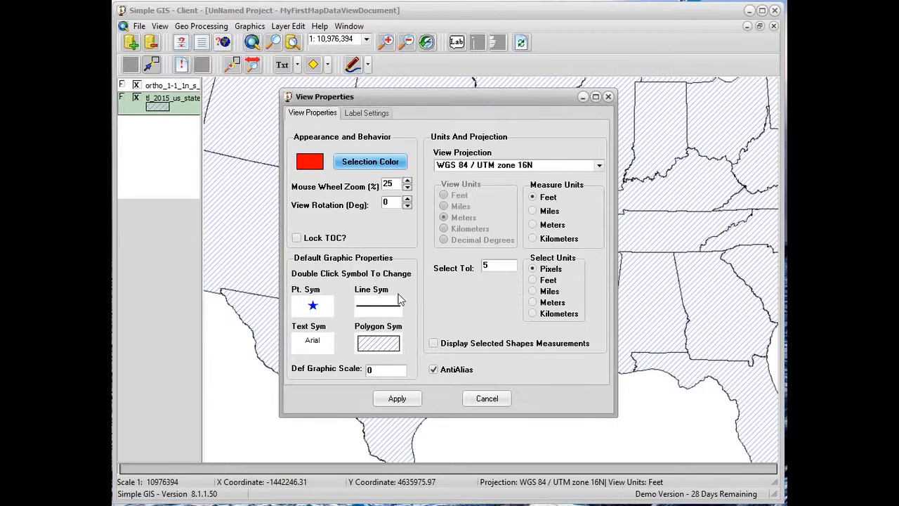
click(402, 404)
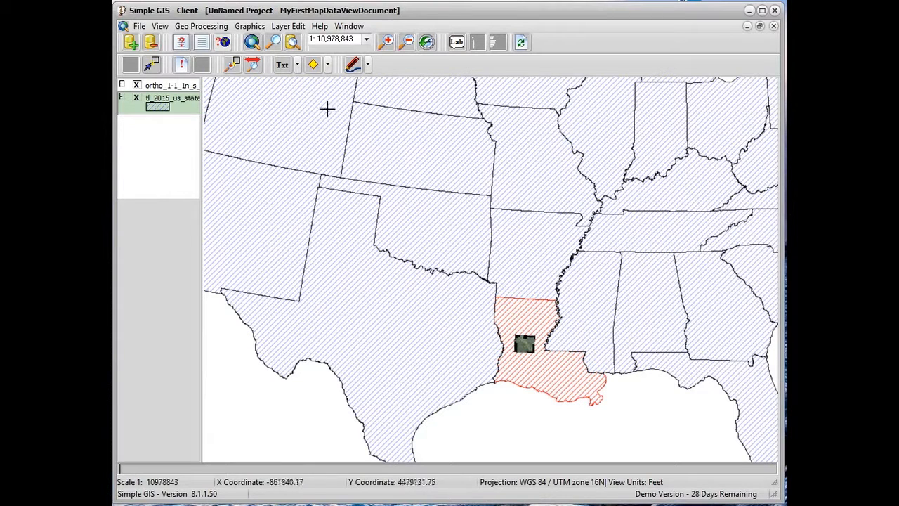
Begin another attribute query on the state layer with NAME = and show the unique state names
click(180, 45)
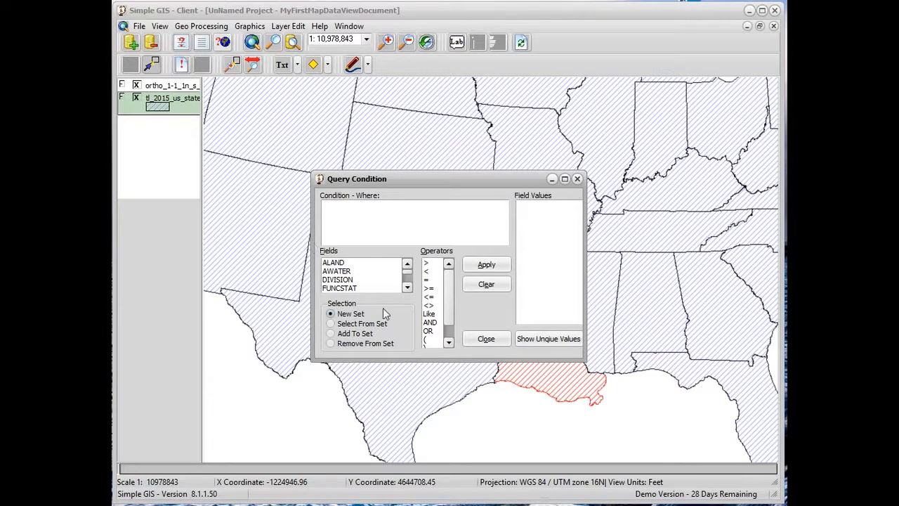
click(408, 287)
click(407, 287)
click(408, 287)
click(407, 287)
click(408, 287)
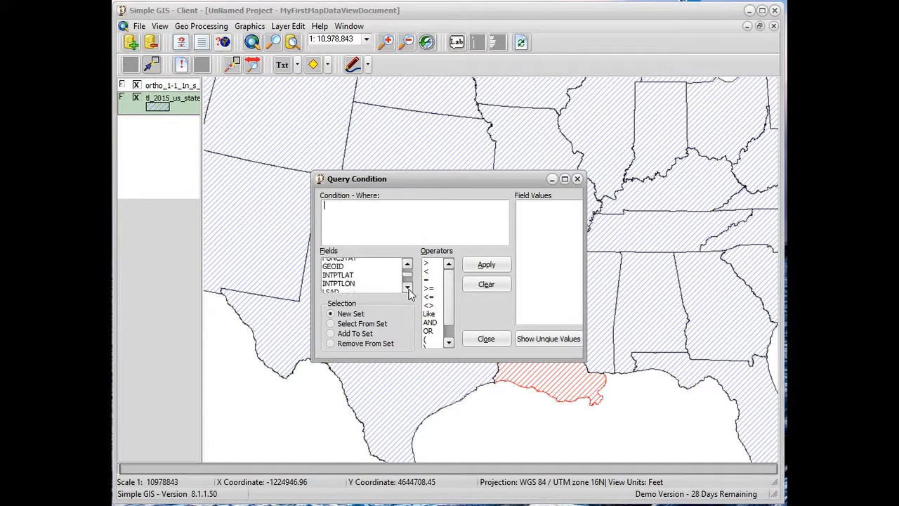
click(407, 287)
click(407, 288)
click(407, 287)
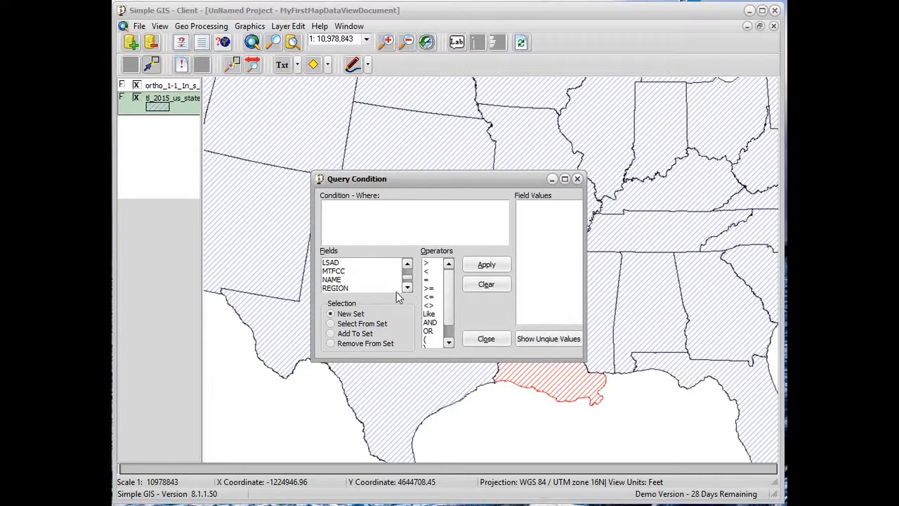
double_click(343, 281)
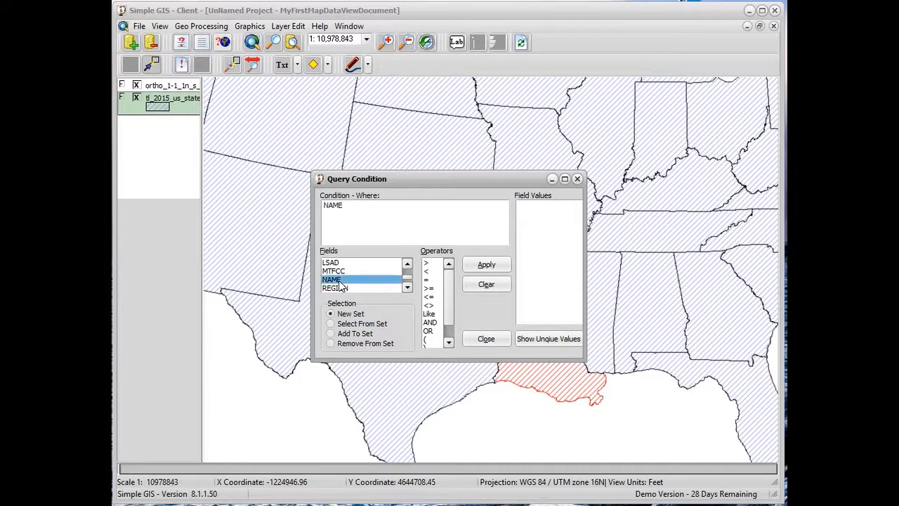
click(428, 280)
click(528, 338)
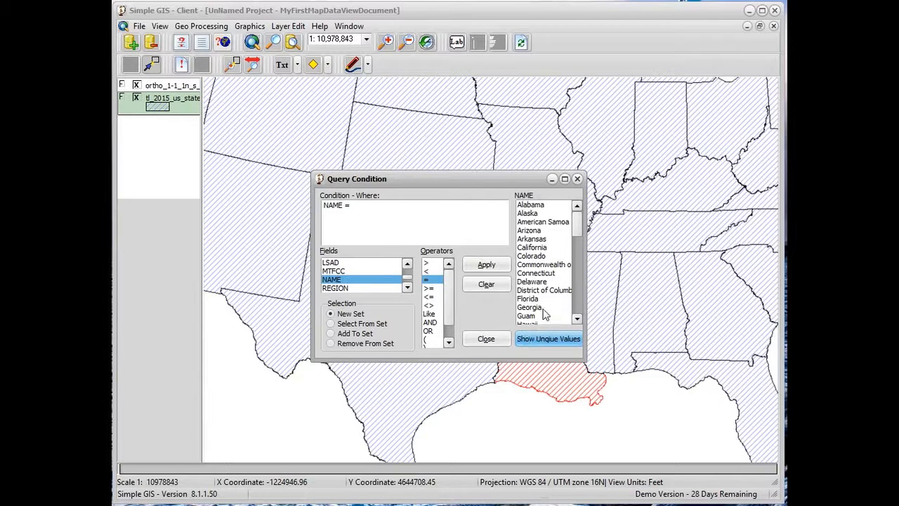
Query for "Arkansas" with the Add To Set option, close the query and zoom to the selected states
double_click(534, 240)
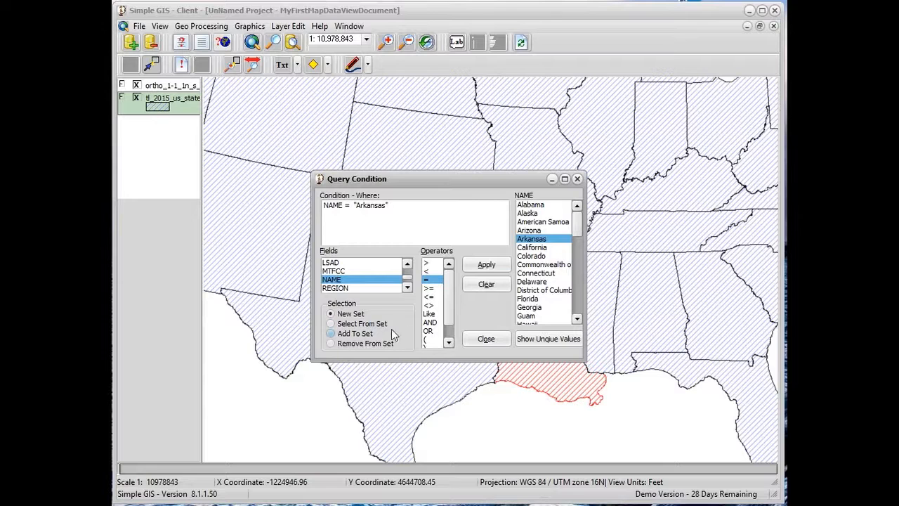
click(332, 334)
click(468, 267)
click(472, 341)
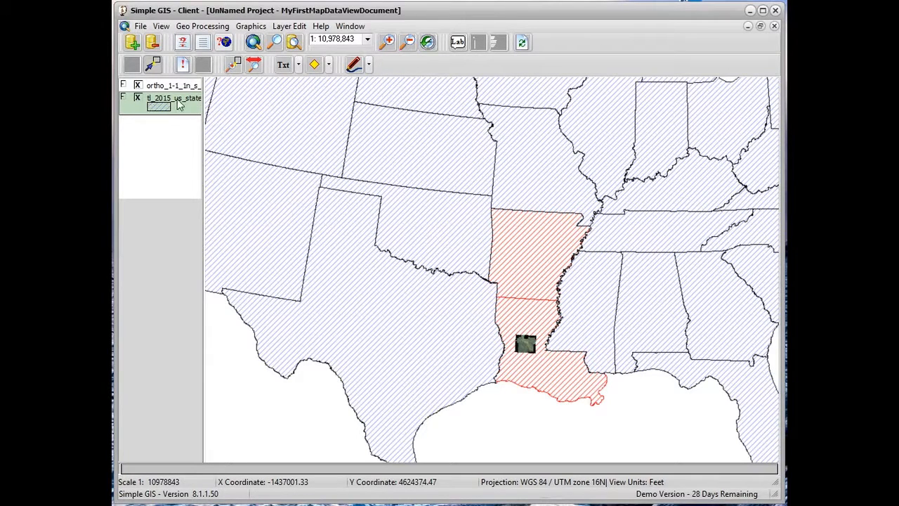
click(294, 43)
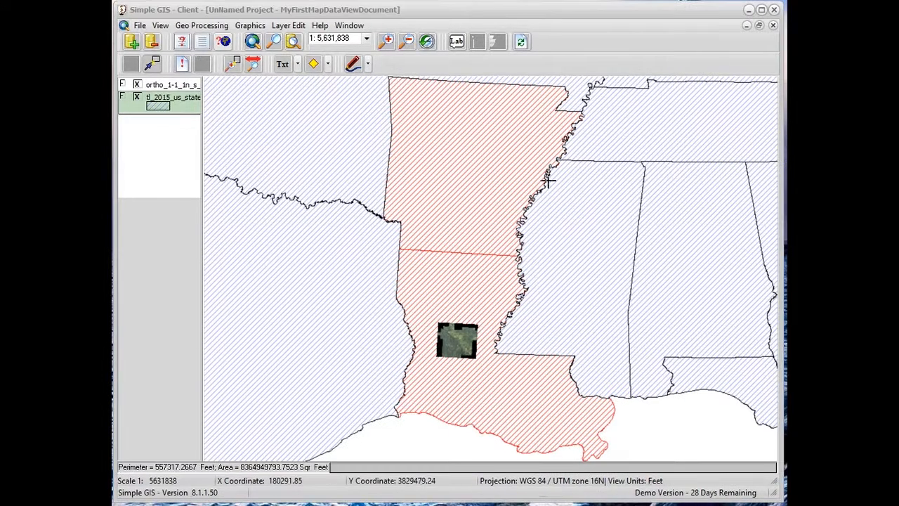
Clear the selection and box-select features, first inside Arkansas and finally across the shared corner of Tennessee, Mississippi and Alabama
click(521, 43)
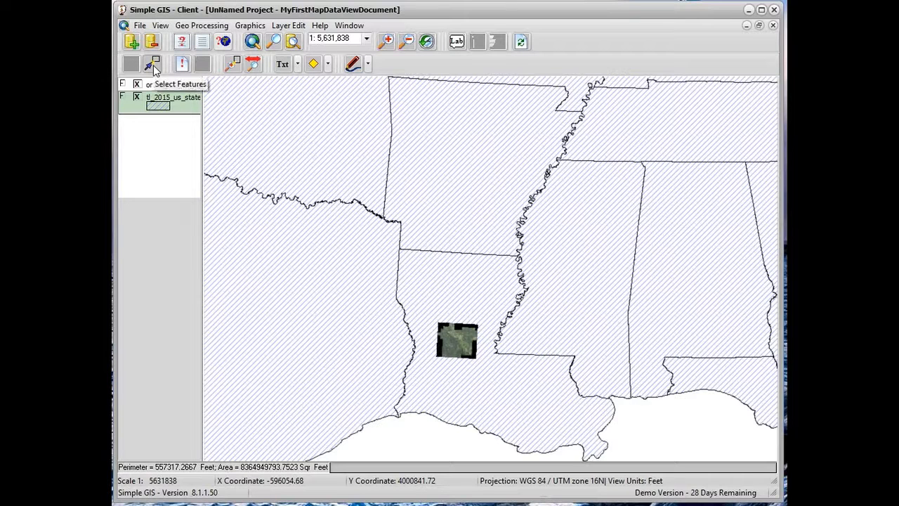
click(153, 66)
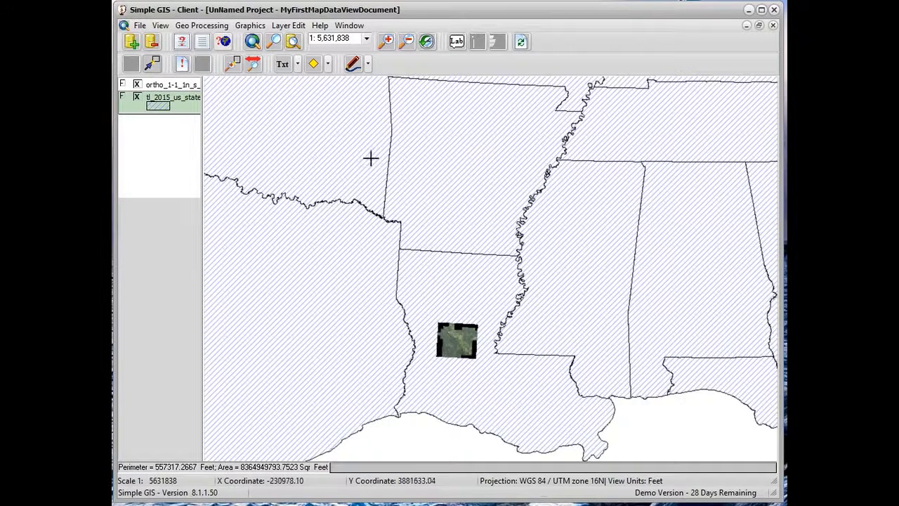
click(435, 151)
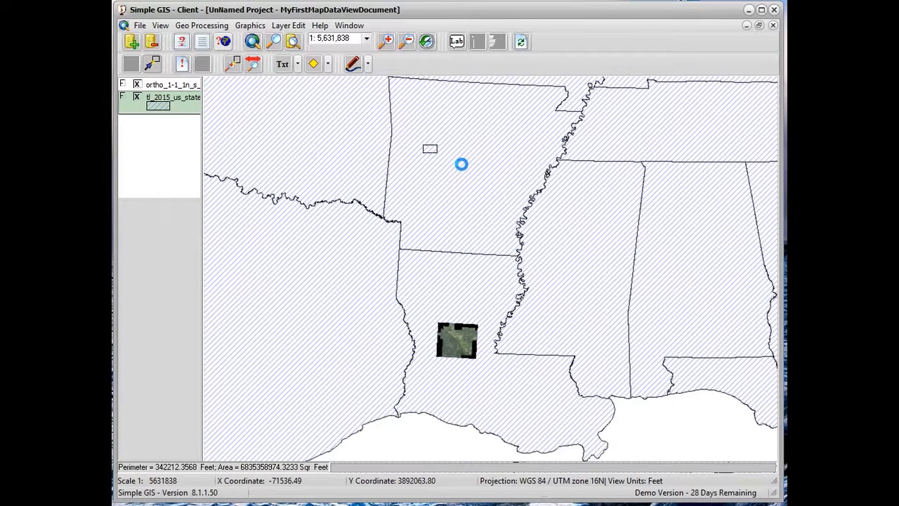
drag(627, 152, 654, 179)
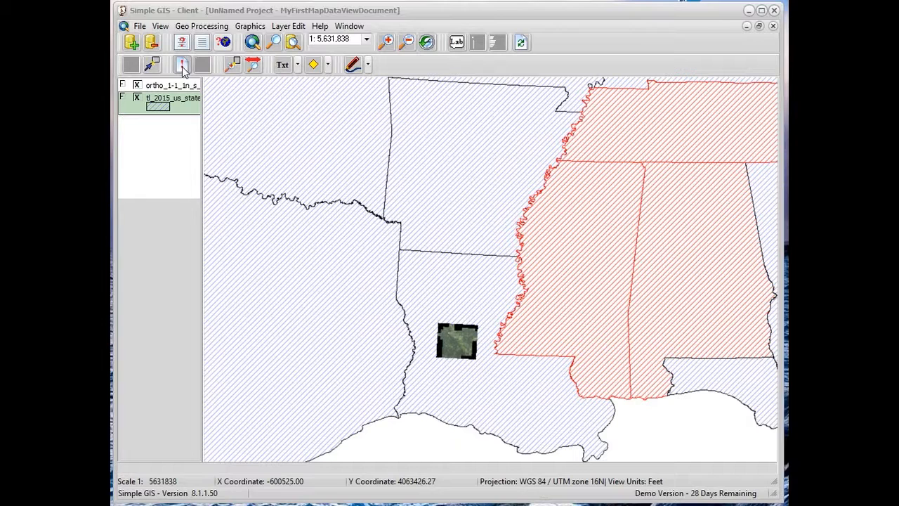
Identify the feature attributes of Oklahoma and Florida on the map
click(182, 68)
click(305, 139)
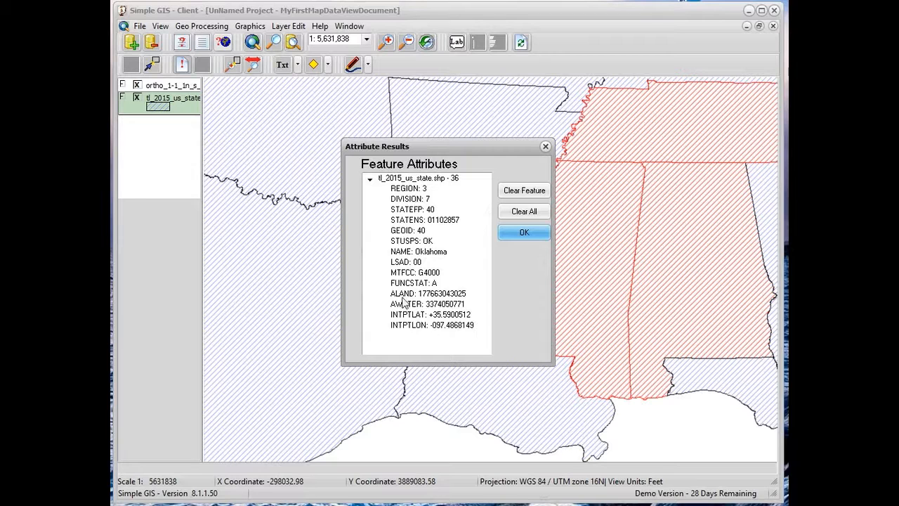
click(532, 236)
click(705, 379)
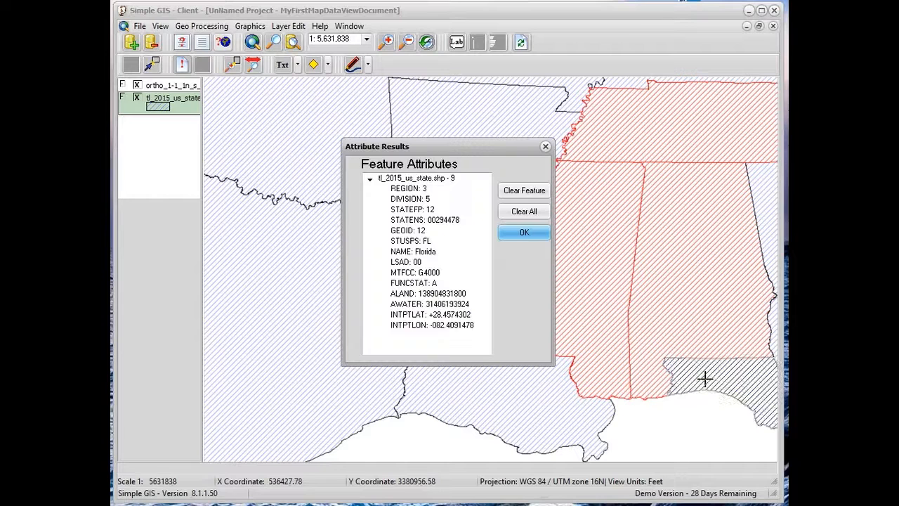
Close the attribute results and draw two point graphics, one in Oklahoma and one in Arkansas
click(514, 233)
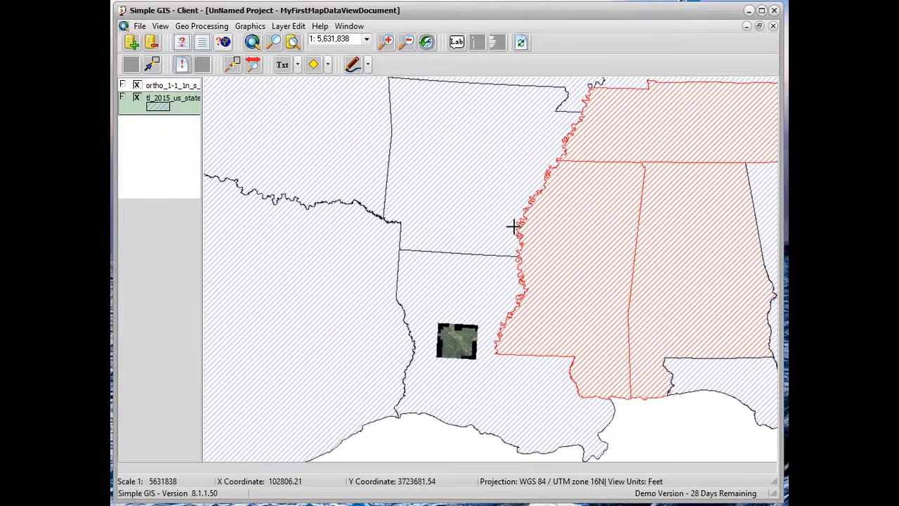
click(329, 65)
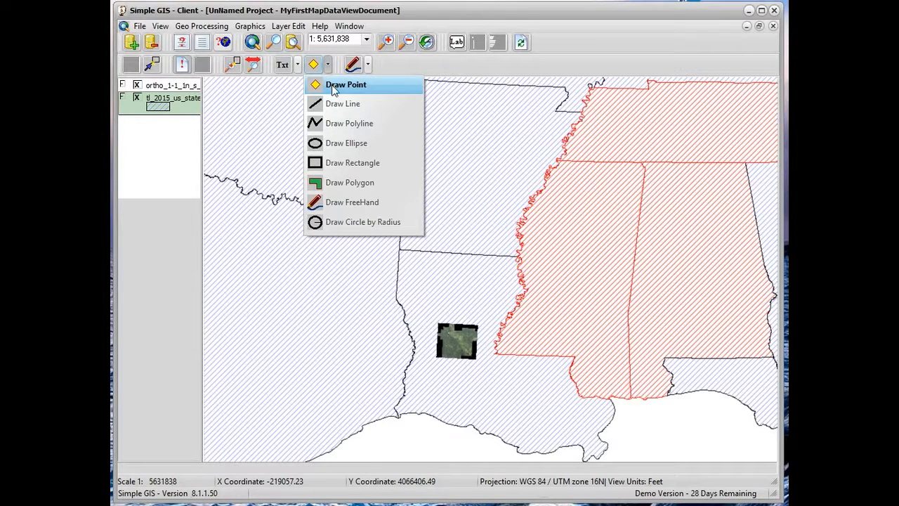
click(334, 86)
click(316, 132)
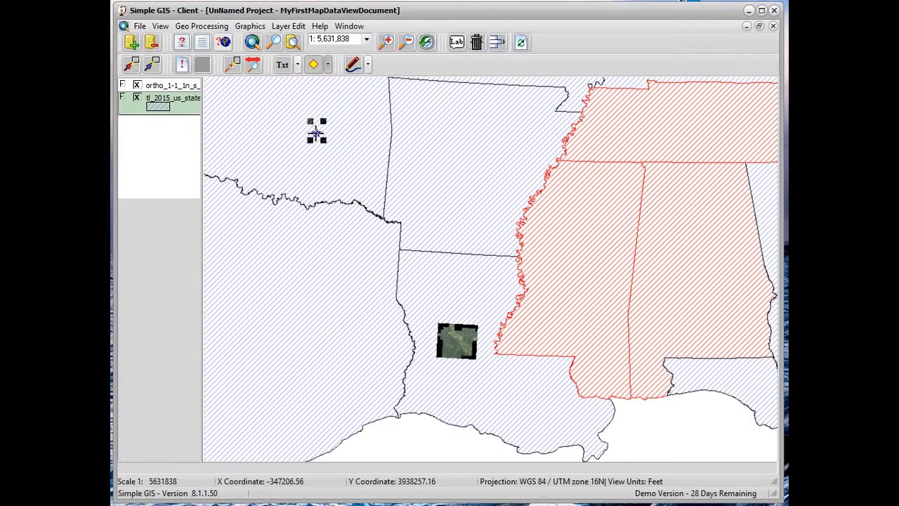
click(451, 151)
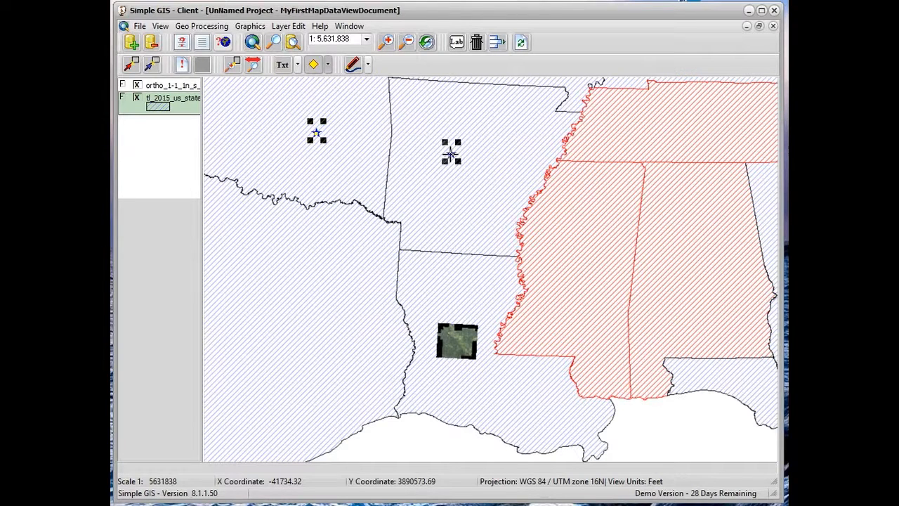
Draw a six-cornered polygon graphic with an inward notch along its lower edge in eastern Texas
click(327, 65)
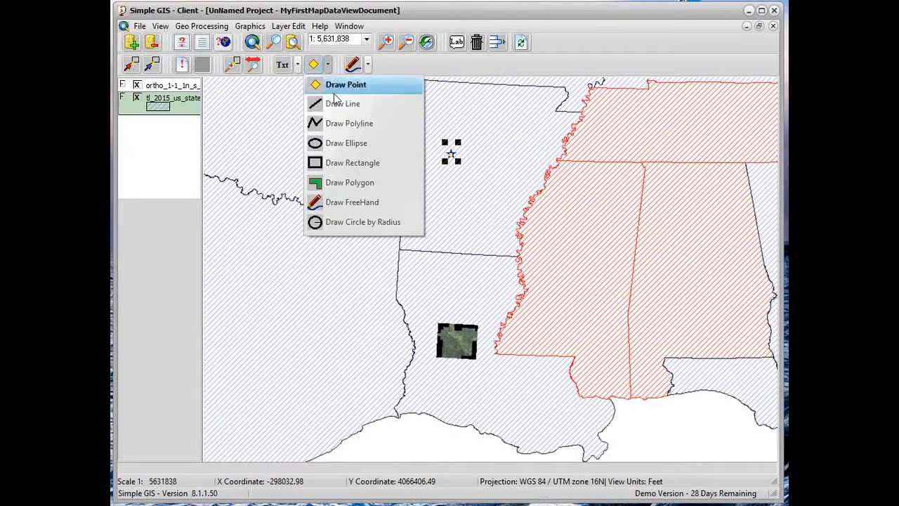
click(347, 182)
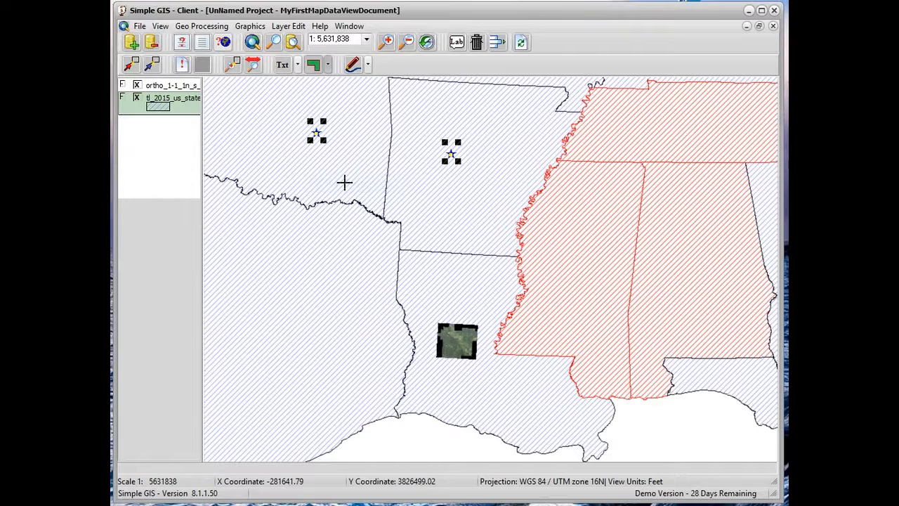
click(244, 332)
click(294, 247)
click(357, 262)
click(380, 343)
click(279, 359)
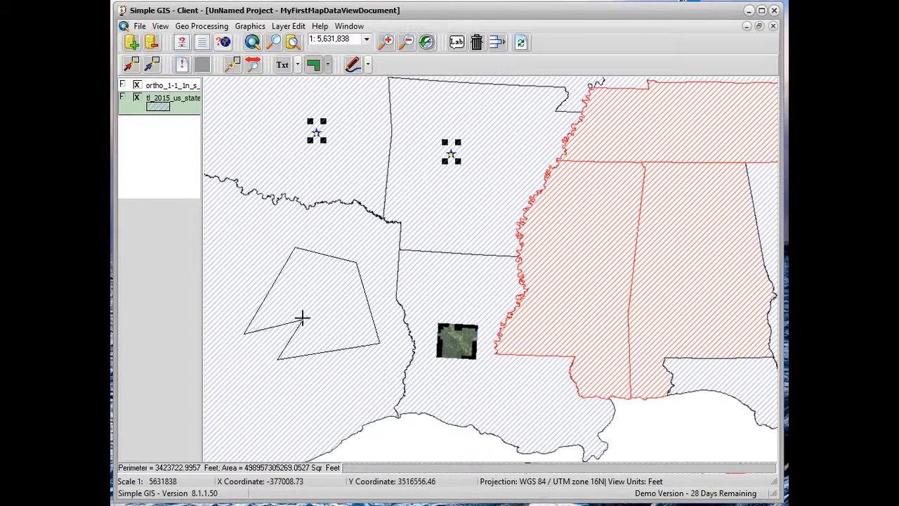
double_click(300, 310)
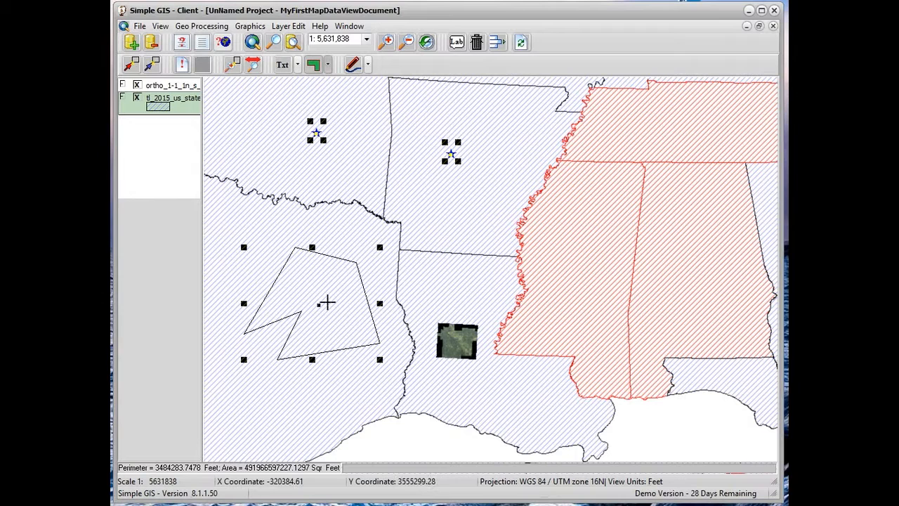
Review the default graphic symbols in the view properties and cancel without changes
click(160, 30)
click(172, 43)
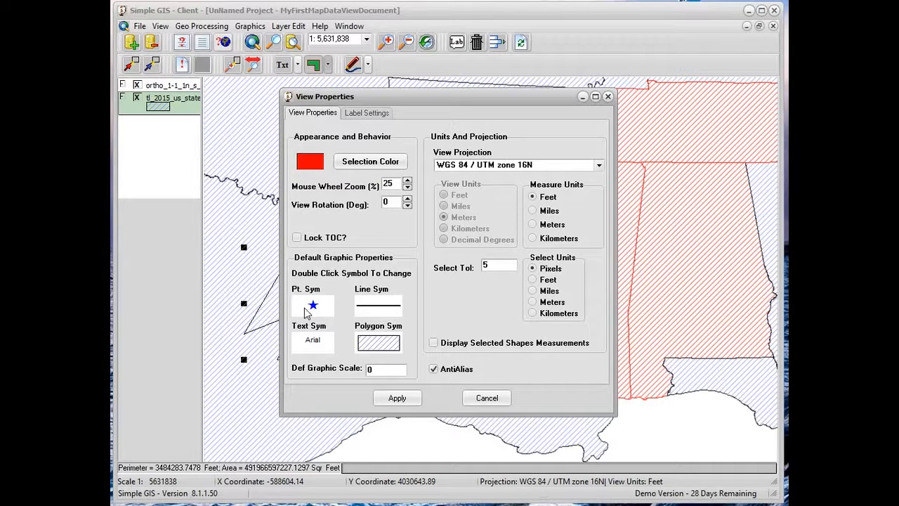
click(479, 397)
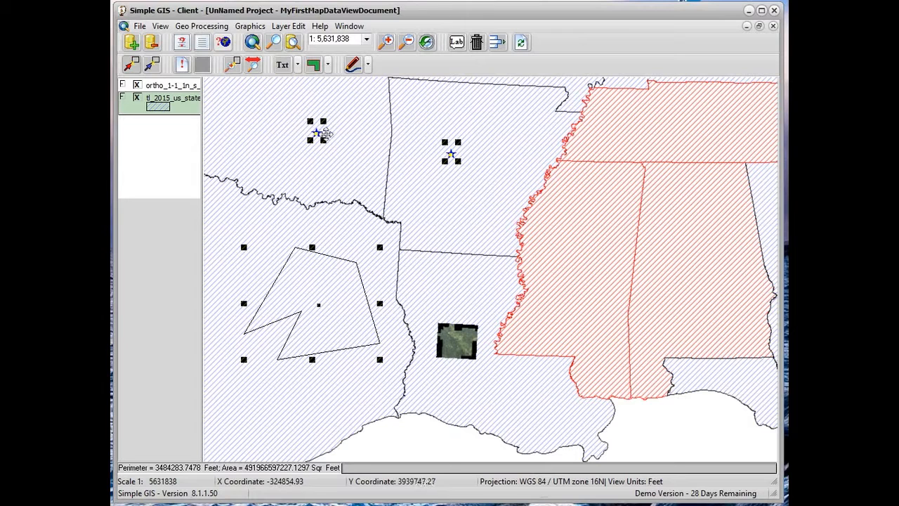
Move the Oklahoma point graphic a little southwest, and resize and rotate the Texas polygon graphic
drag(319, 134, 408, 179)
drag(310, 160, 297, 160)
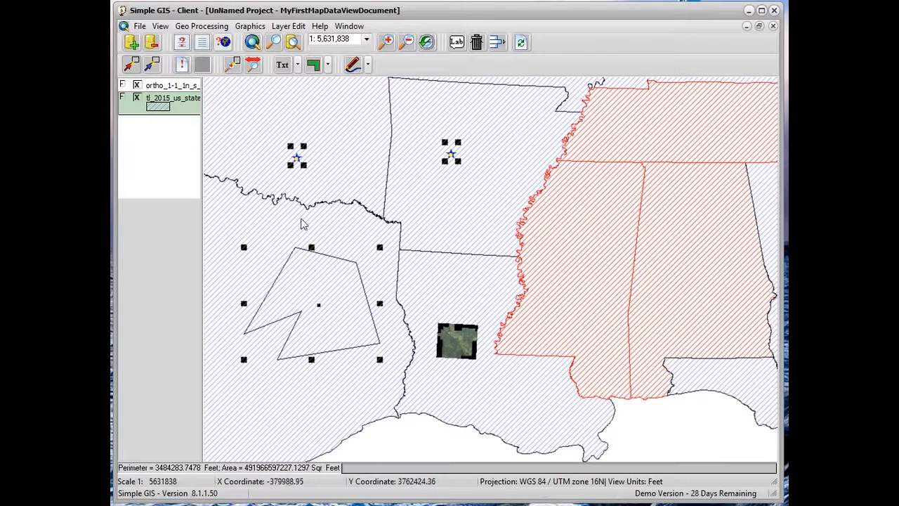
drag(379, 247, 399, 254)
mouse_move(332, 315)
mouse_down()
mouse_move(349, 309)
mouse_move(353, 283)
mouse_move(319, 272)
mouse_up()
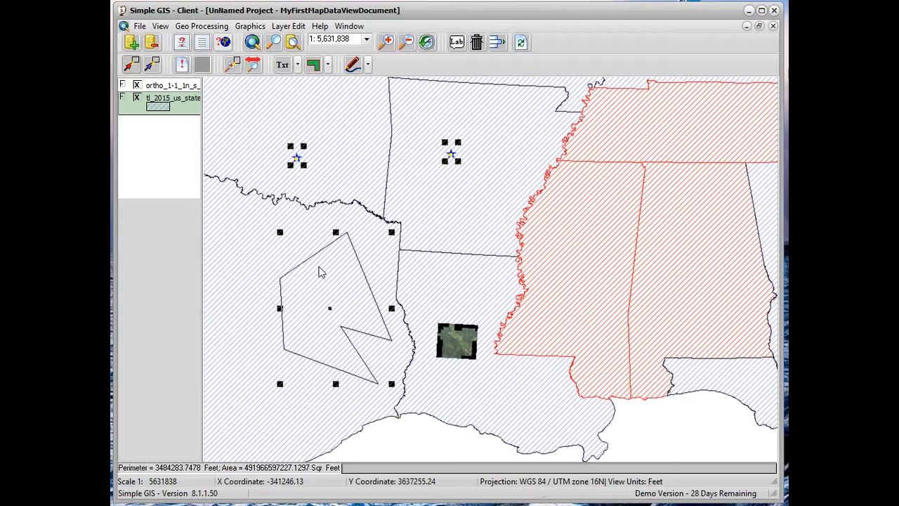
Box-select only the Texas polygon graphic and change its symbol to the solid dark green fill
click(135, 71)
drag(249, 205, 413, 397)
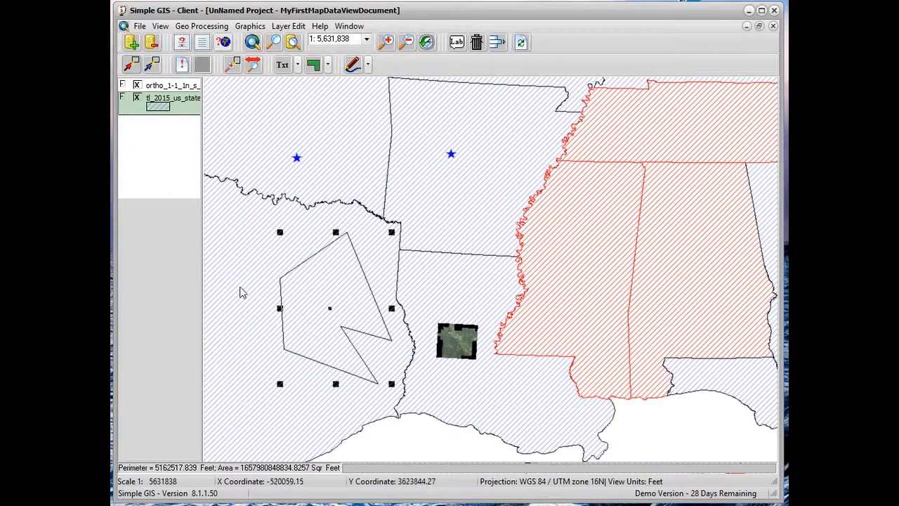
double_click(329, 290)
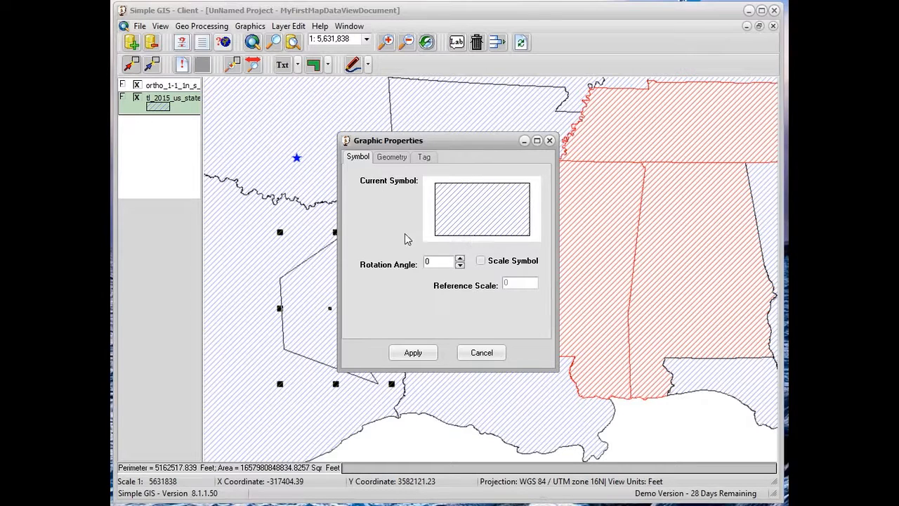
click(482, 220)
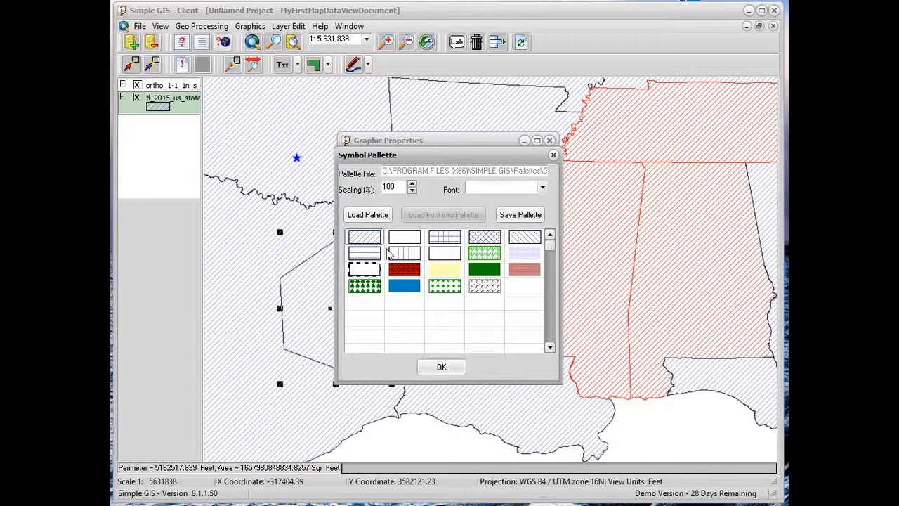
click(480, 276)
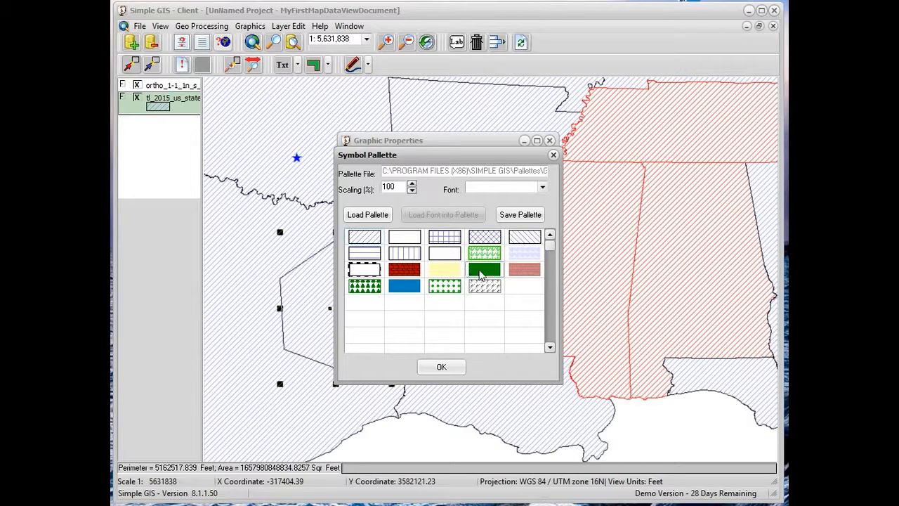
click(445, 366)
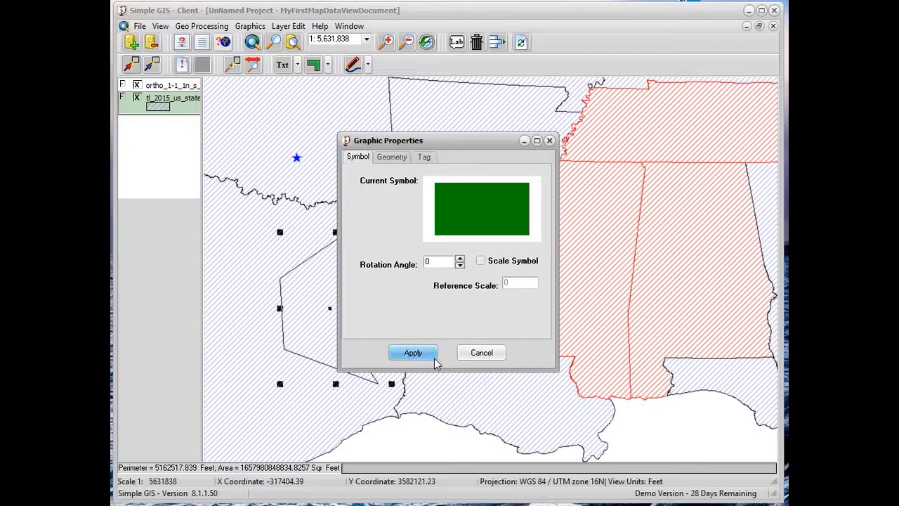
click(412, 352)
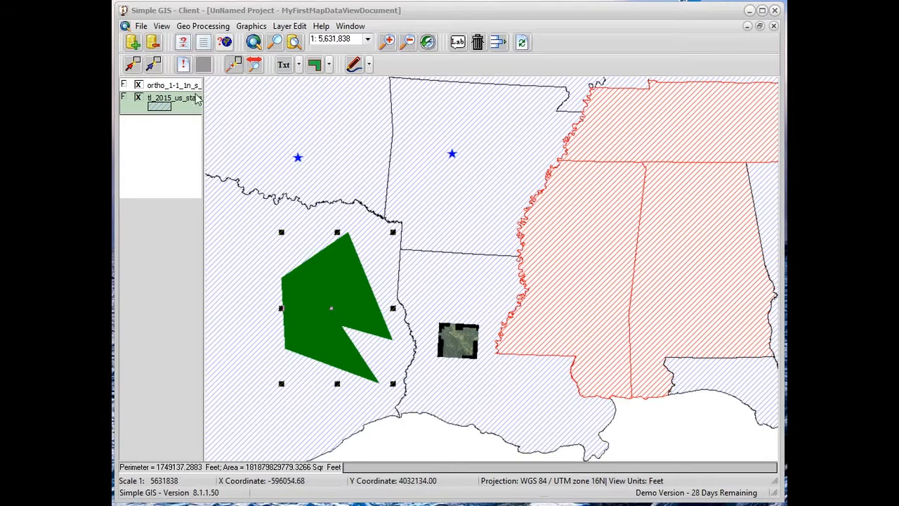
Review the layer properties of the orthoimagery layer and the tl_2015_us_state layer, cancelling both without changes
double_click(172, 91)
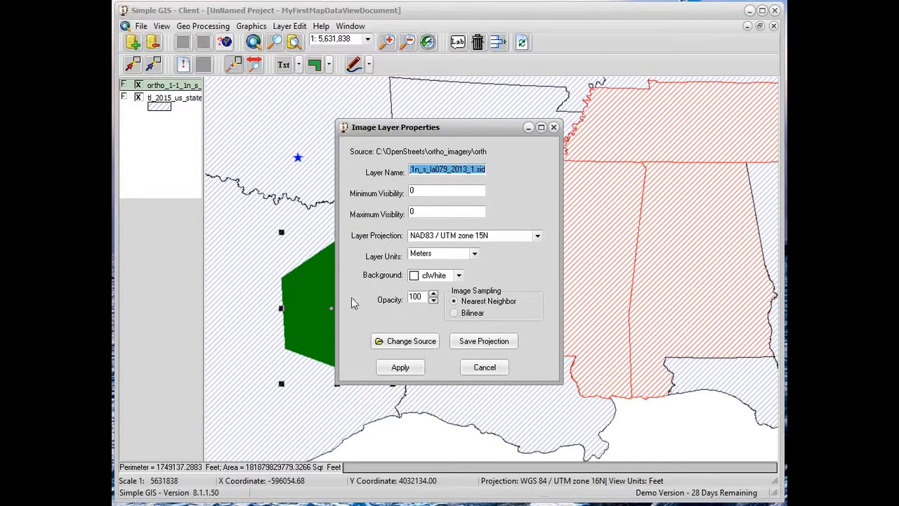
click(477, 366)
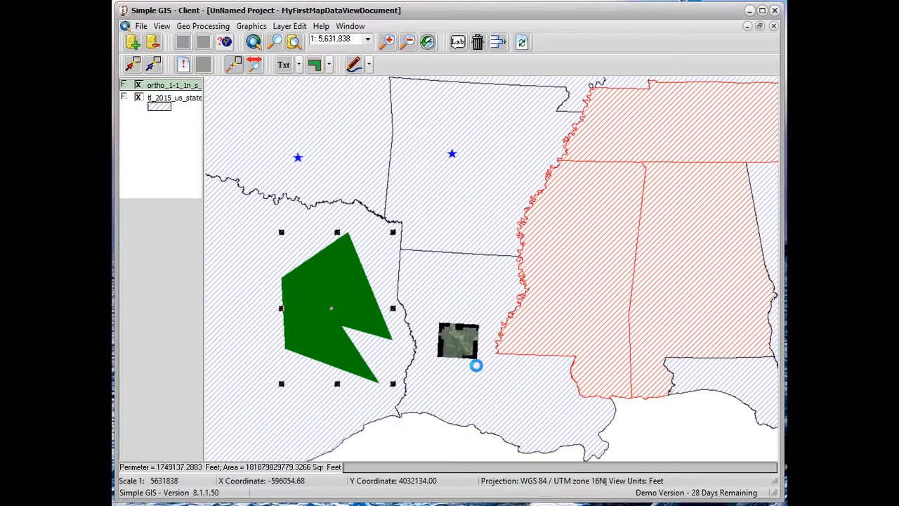
double_click(174, 106)
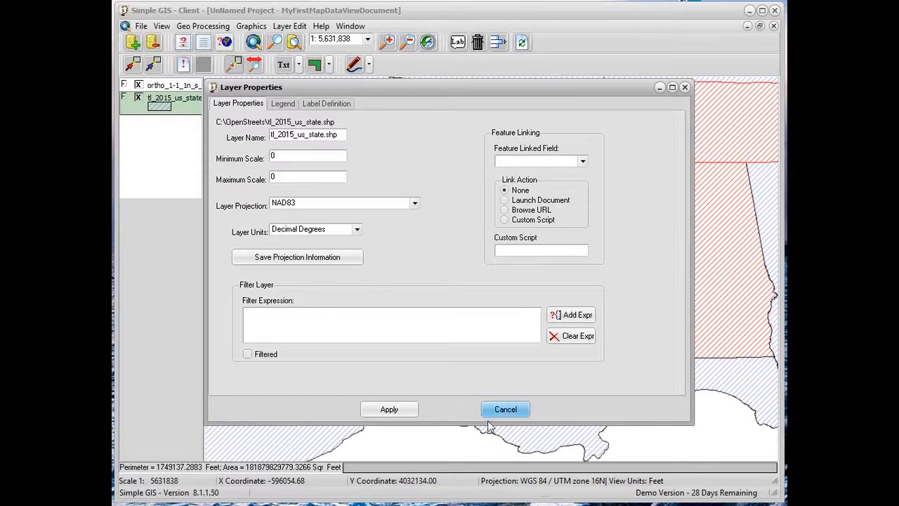
click(508, 413)
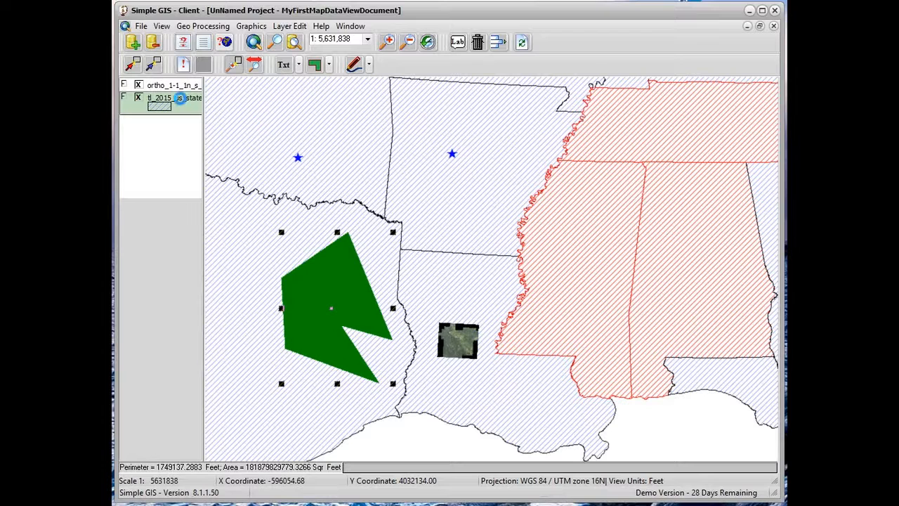
Set the orthoimagery layer's maximum visibility to 5000000 and zoom the map in past that scale
double_click(173, 87)
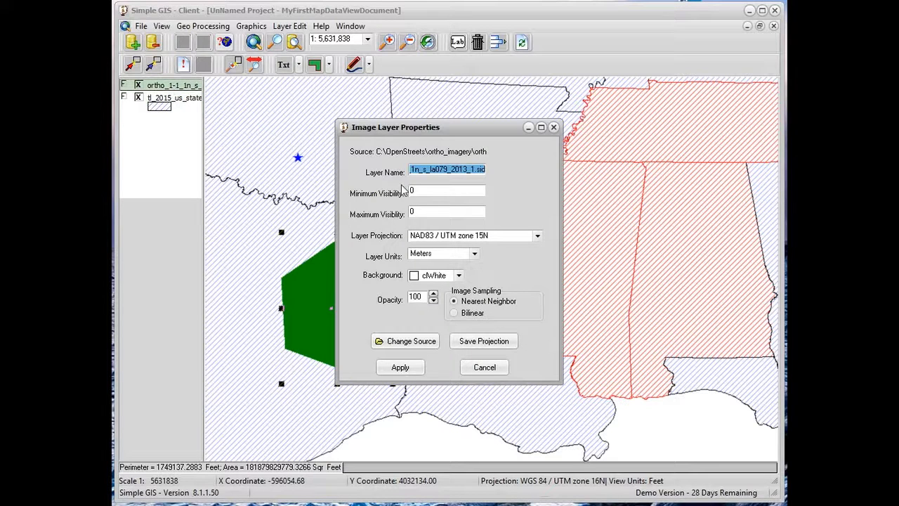
double_click(415, 214)
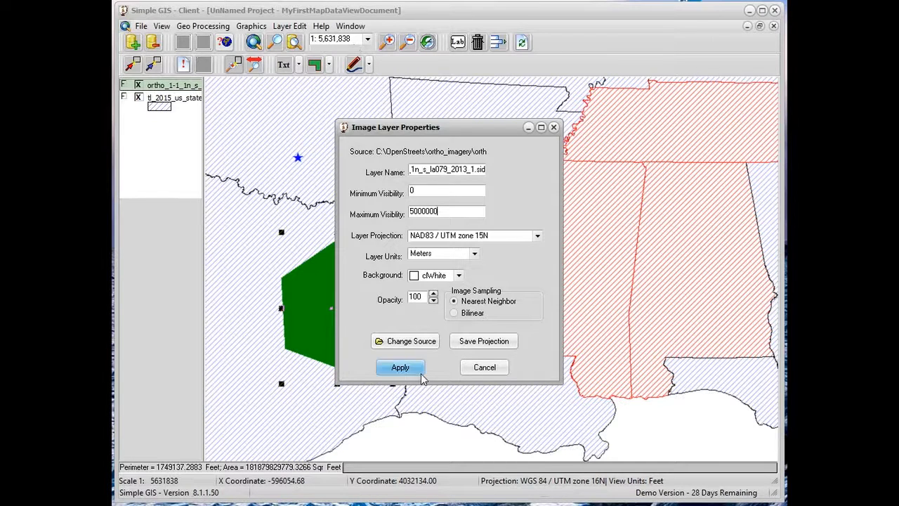
click(400, 367)
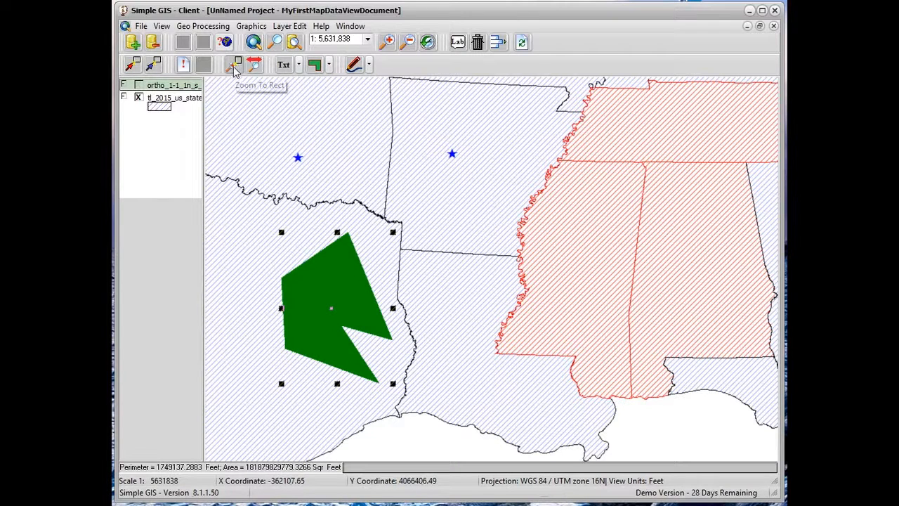
click(386, 43)
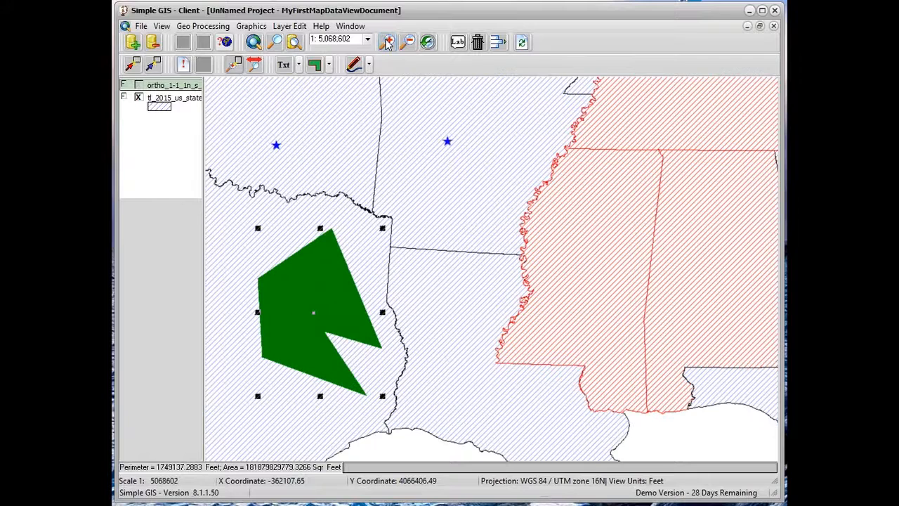
click(387, 43)
click(386, 42)
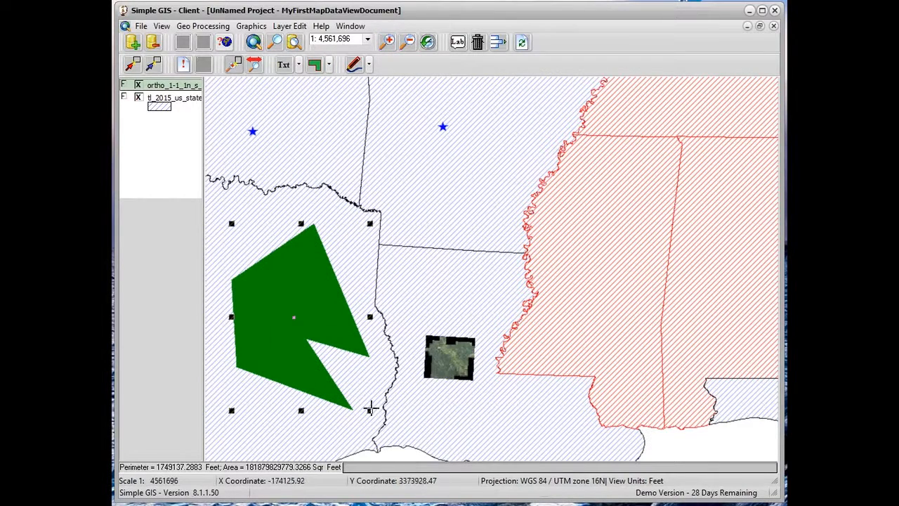